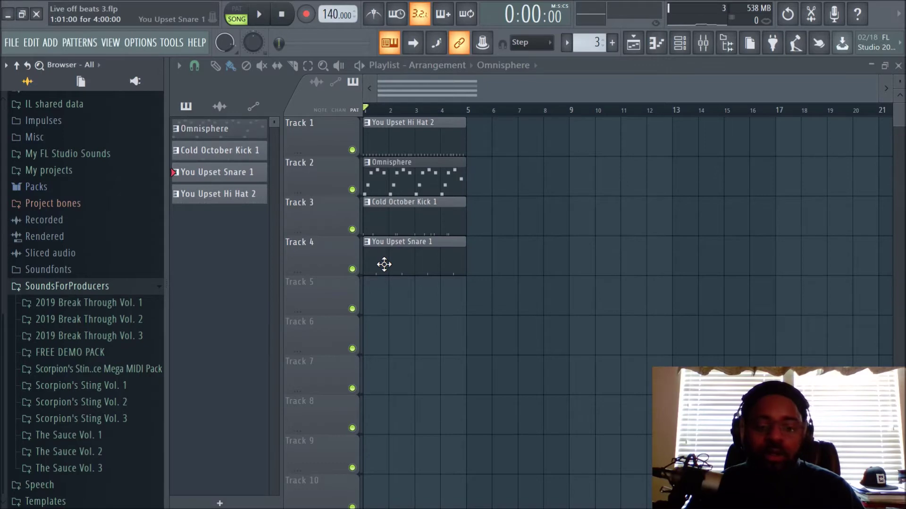
click(725, 45)
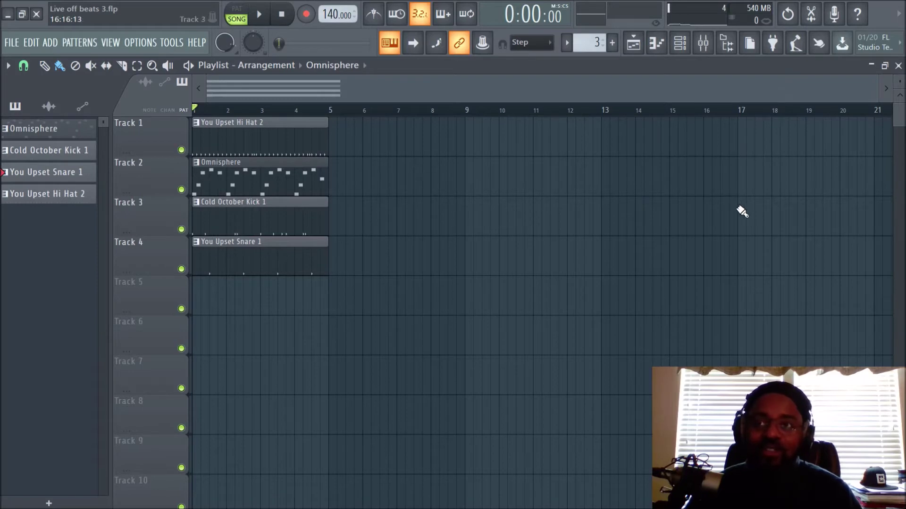
click(733, 48)
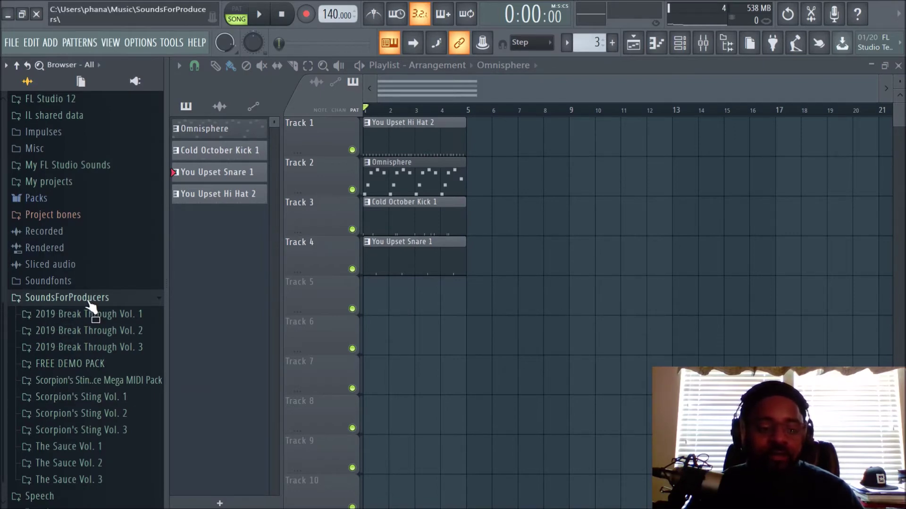
Run a smart search for "hi hat" inside the SoundsForProducers folder
right_click(76, 299)
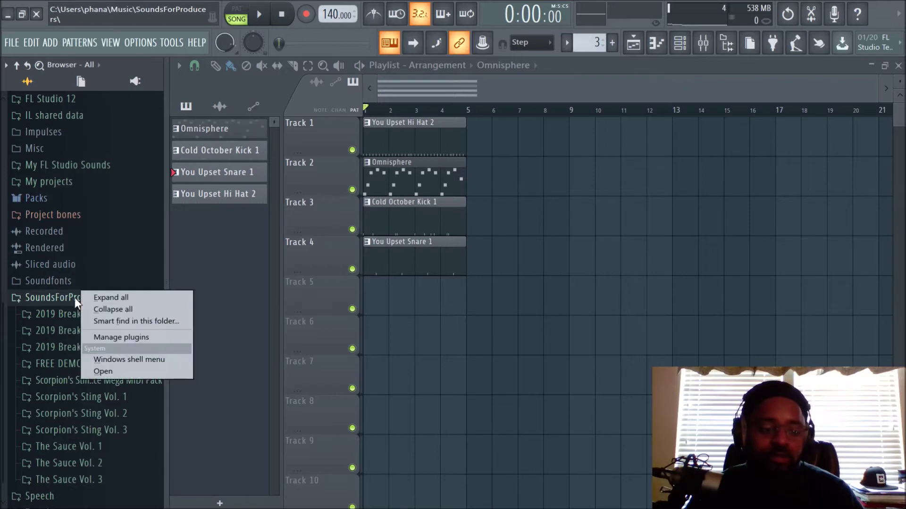
click(112, 321)
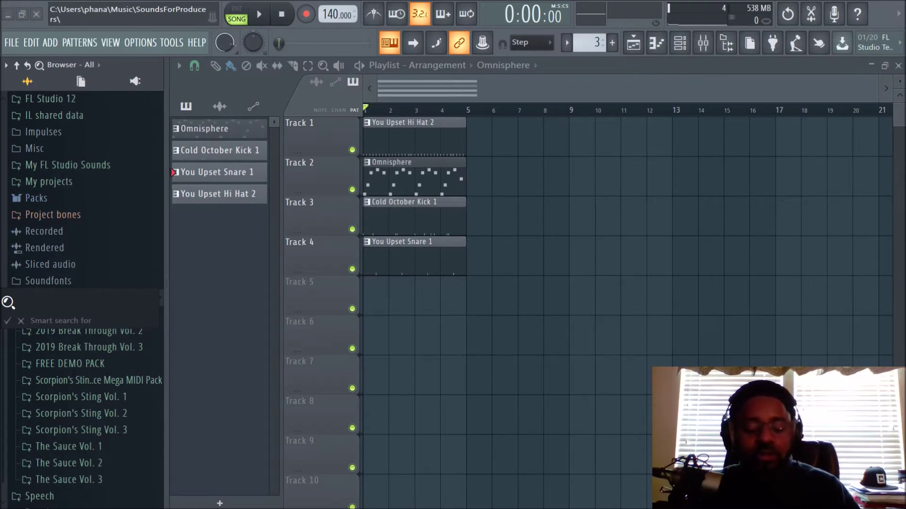
text(hi )
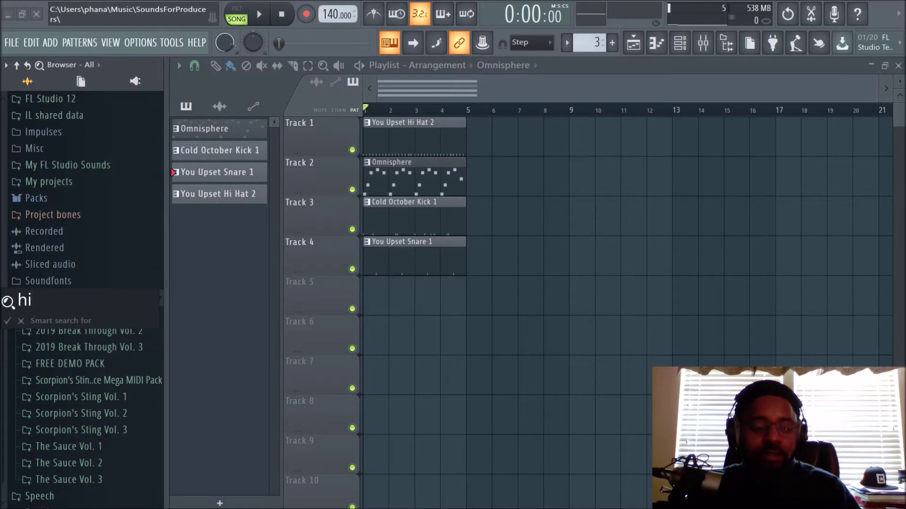
text(hat)
key(Return)
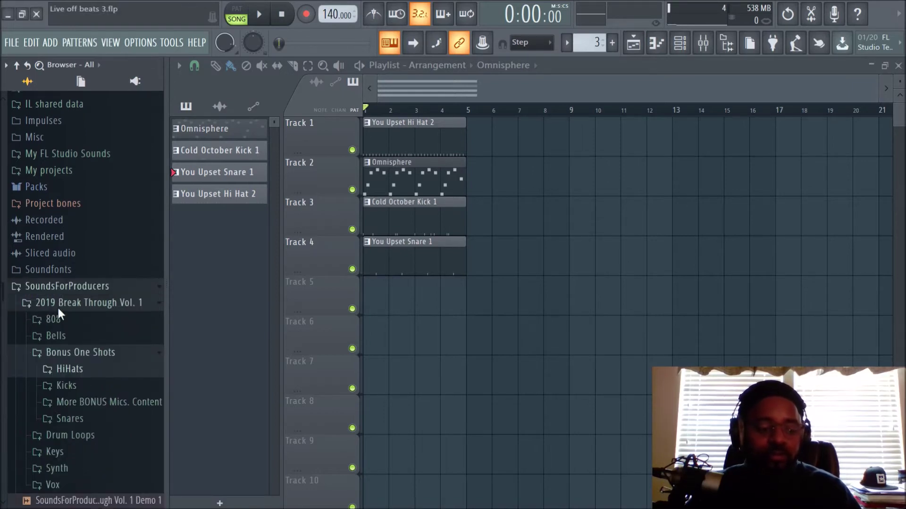
View the samples in the HiHats folder of 2019 Break Through Vol. 1, and collapse the pack
click(69, 370)
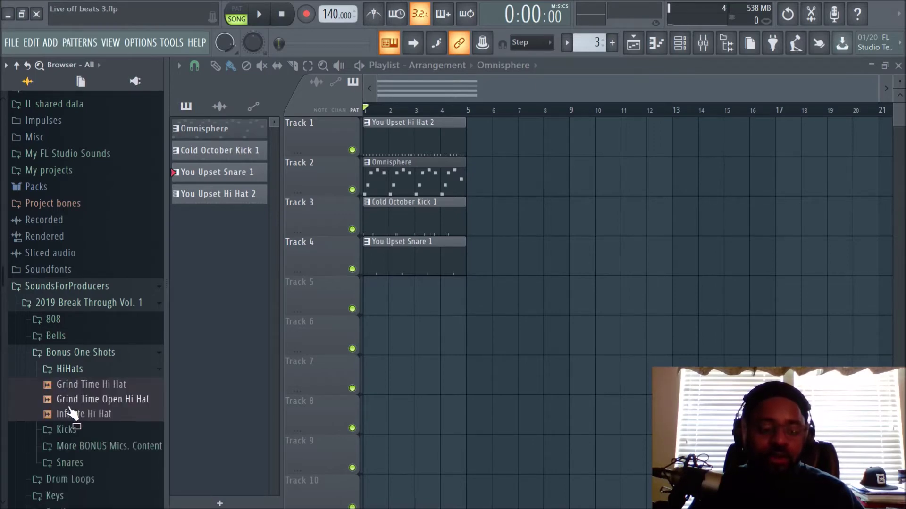
click(69, 370)
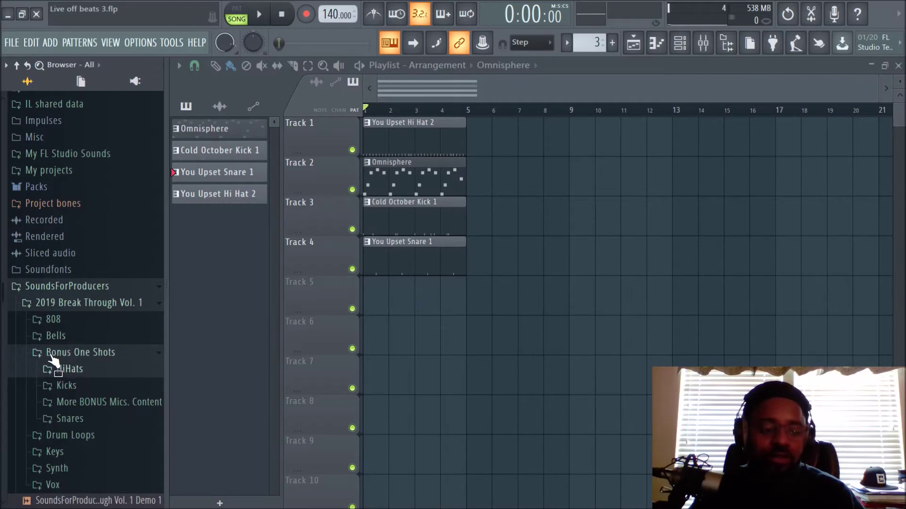
click(61, 306)
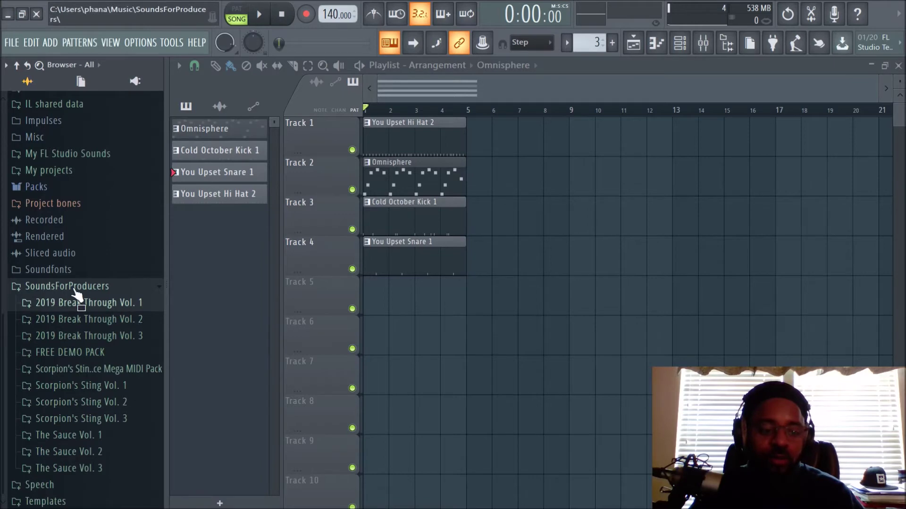
Run a smart search for "kick" inside the Scorpion's Sting Vol. 2 folder
right_click(61, 400)
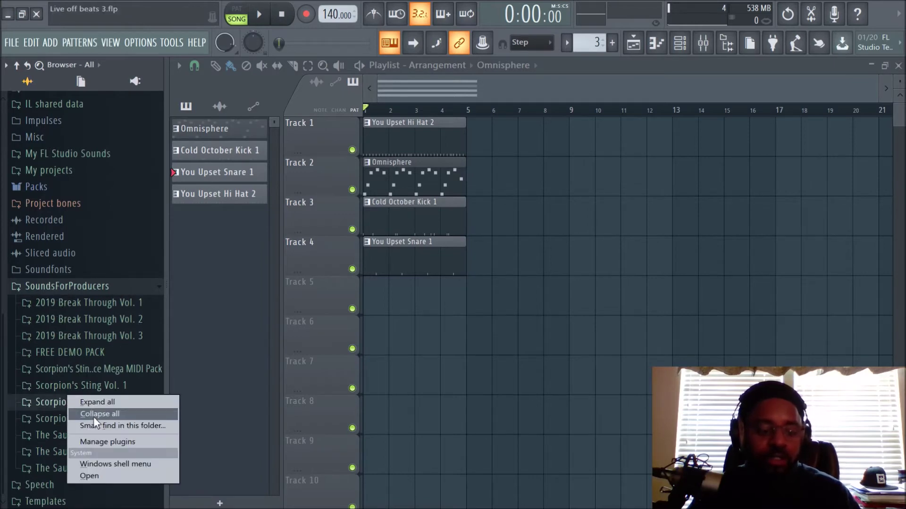
click(103, 426)
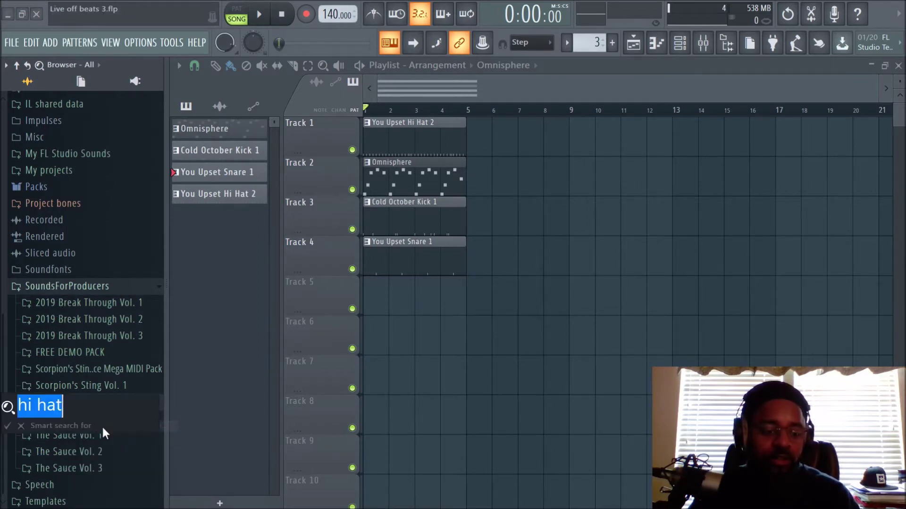
text(Kick)
key(Return)
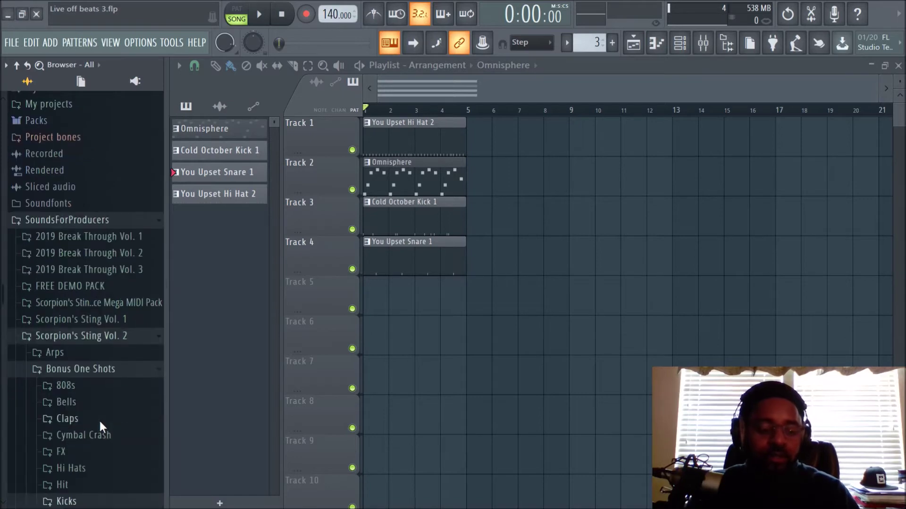
View the samples in the Kicks folder of Scorpion's Sting Vol. 2, and collapse the pack
click(73, 503)
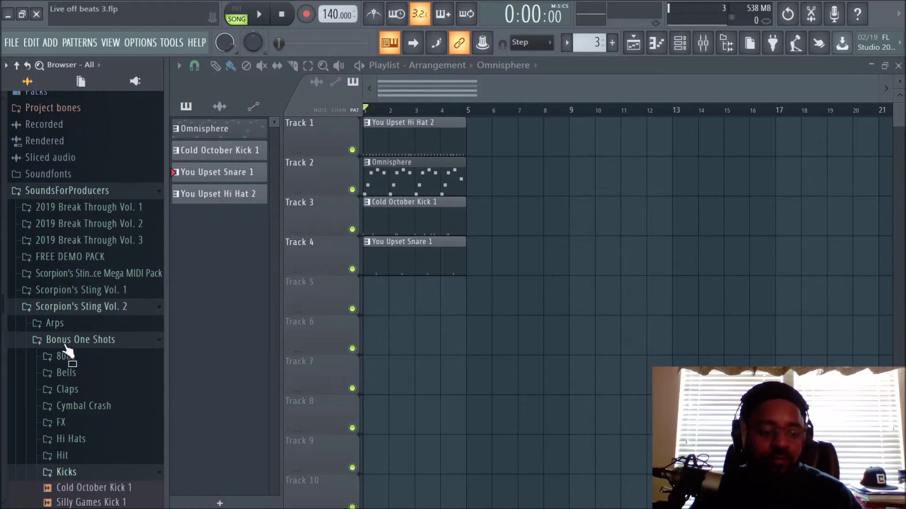
click(67, 472)
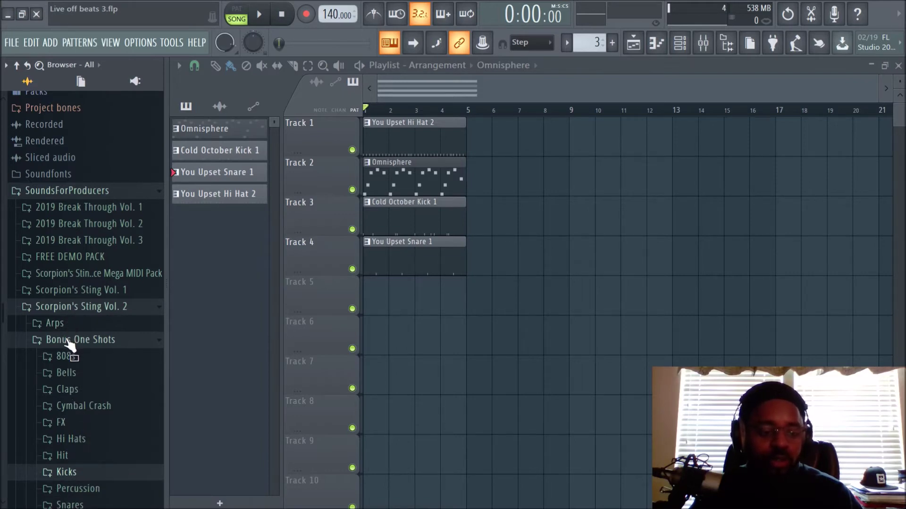
click(67, 309)
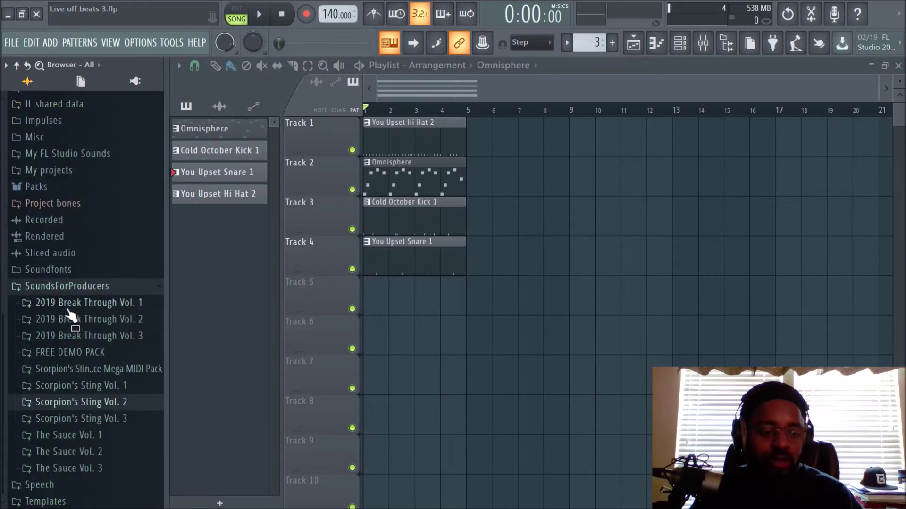
Run a smart search for "pad" inside The Sauce Vol. 1 folder
right_click(56, 434)
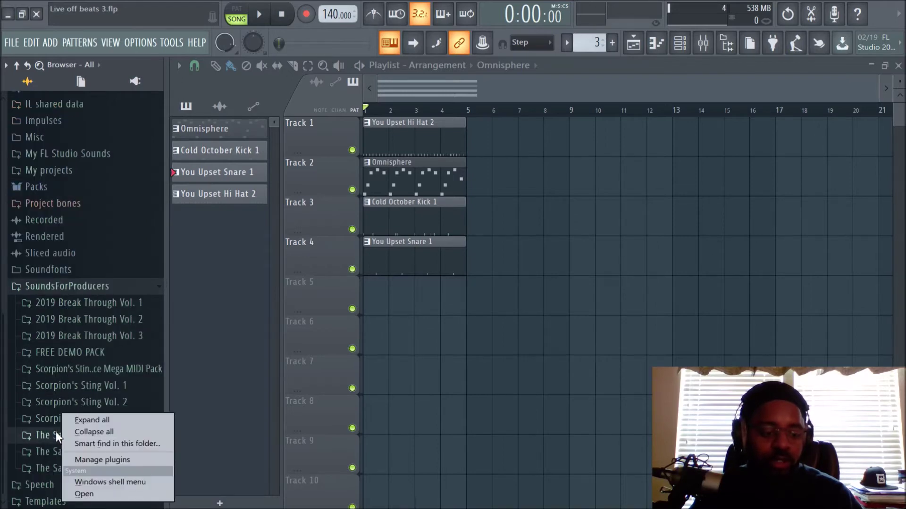
click(104, 443)
text(Pad)
key(Return)
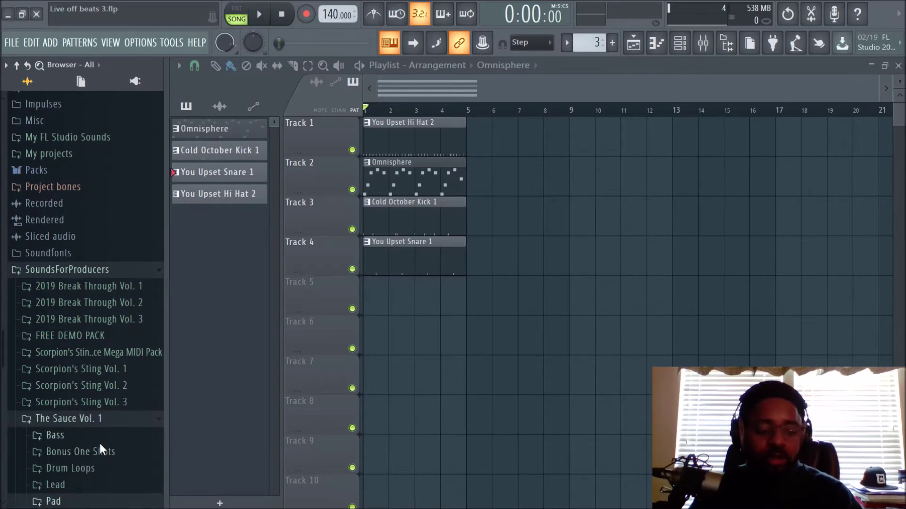
View the contents of the Pad folder in The Sauce Vol. 1, and collapse the pack
scroll(69, 429, down, 2)
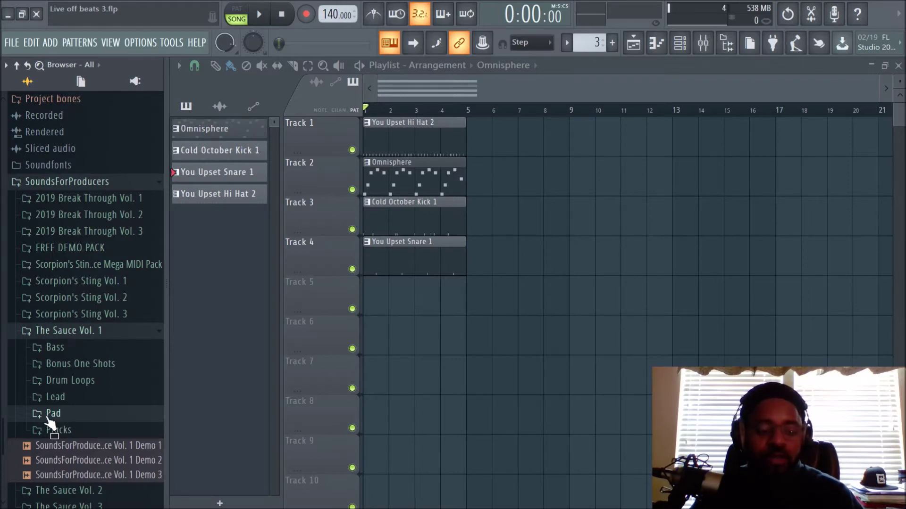
click(48, 415)
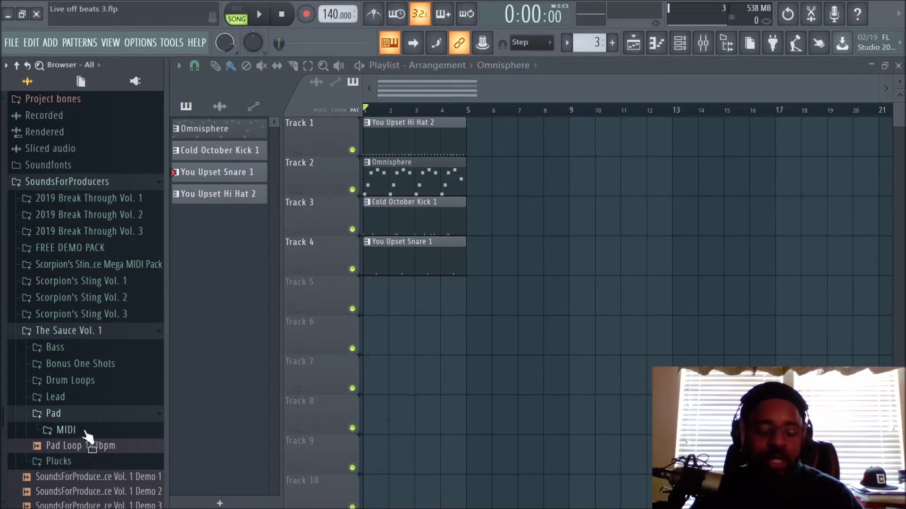
click(62, 332)
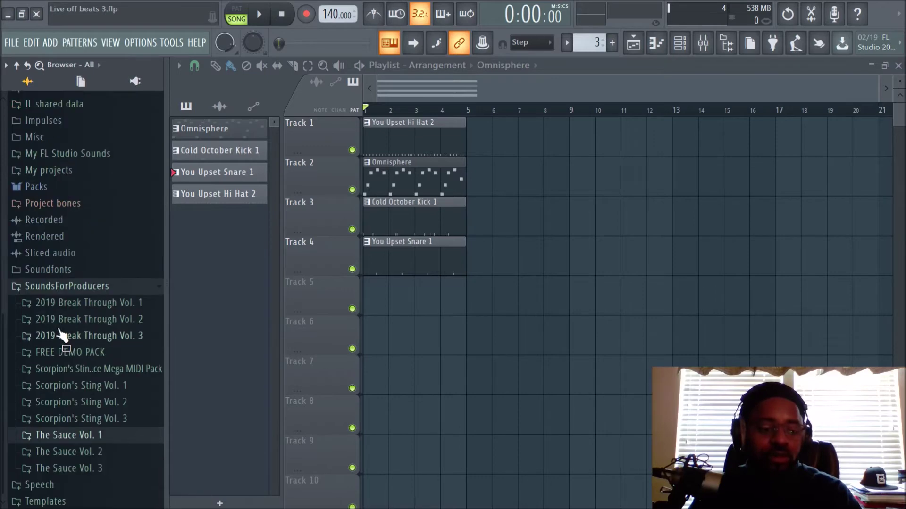
right_click(58, 332)
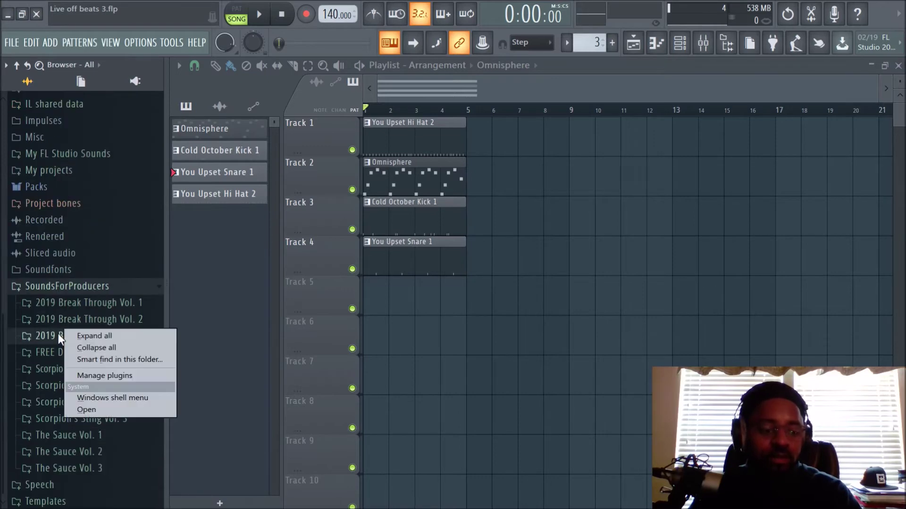
click(96, 359)
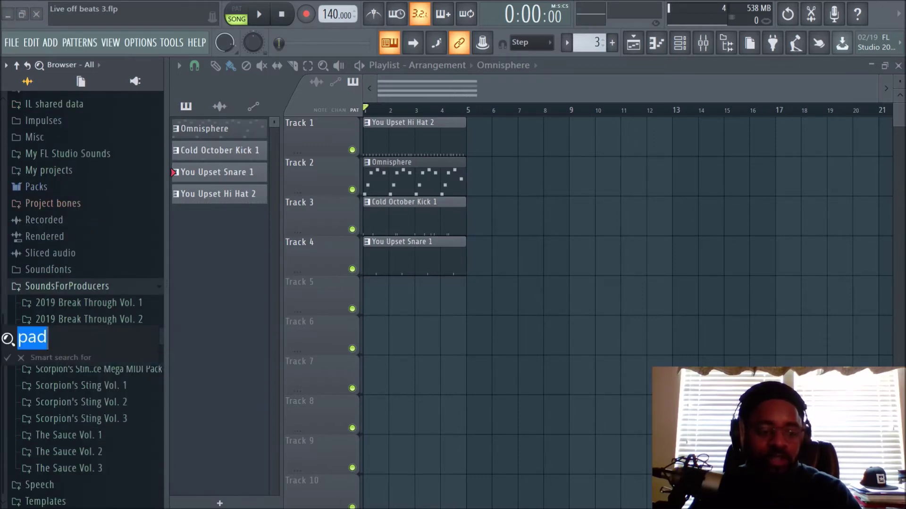
click(22, 359)
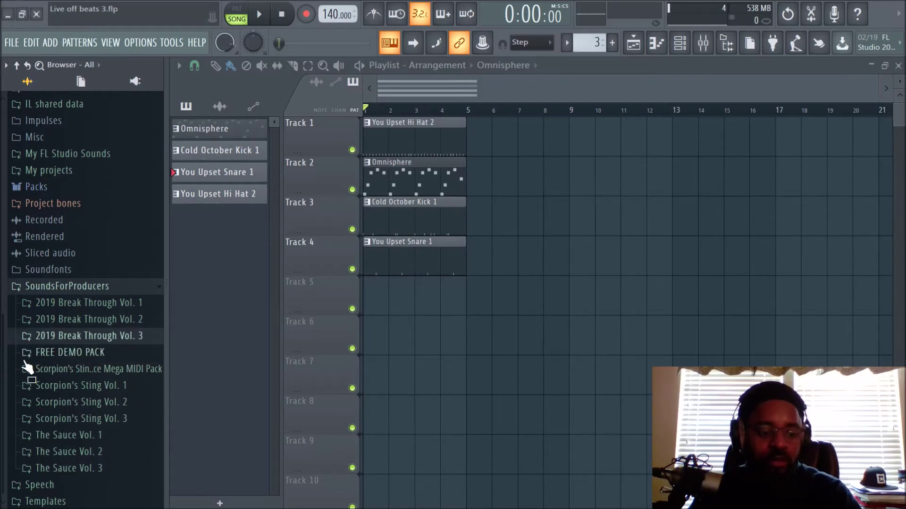
Expand the 2019 Break Through Vol. 3 pack and its Pad folder to view the loops
click(72, 338)
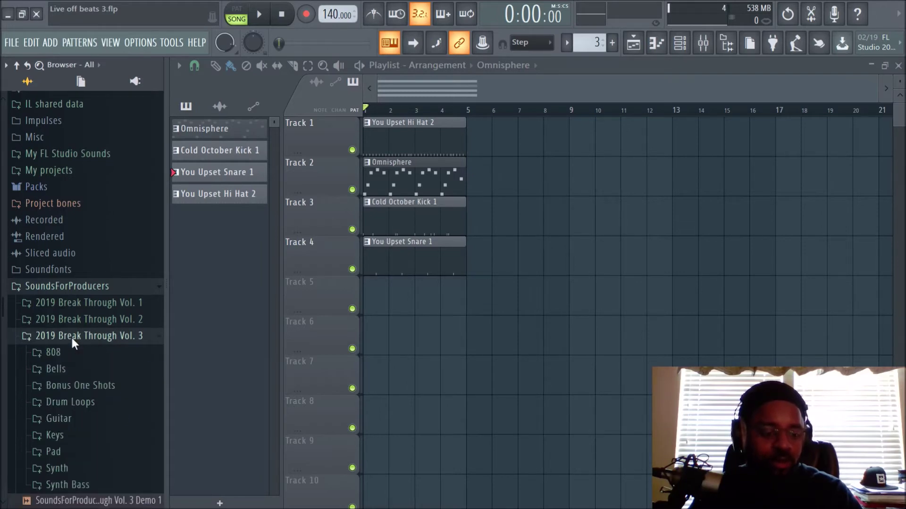
click(64, 450)
scroll(73, 450, down, 2)
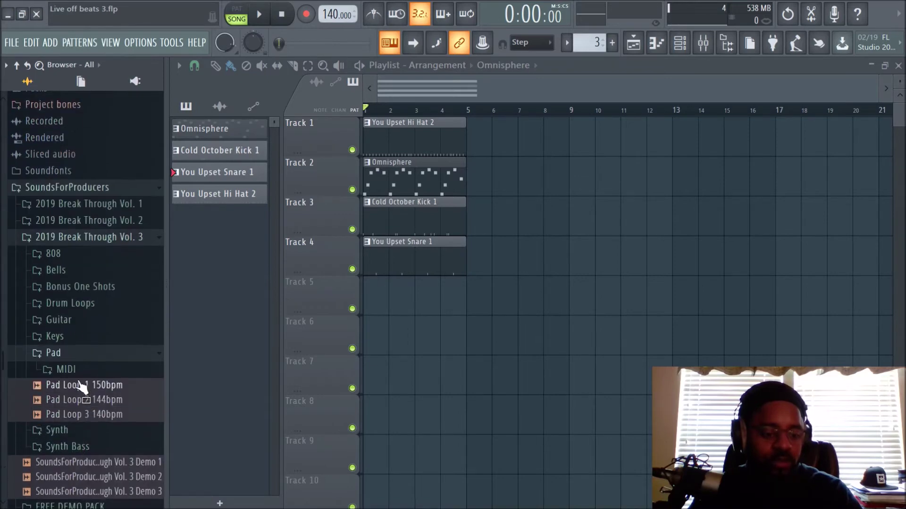
Run a smart search for "pad" inside the expanded Pad folder of 2019 Break Through Vol. 3
right_click(80, 353)
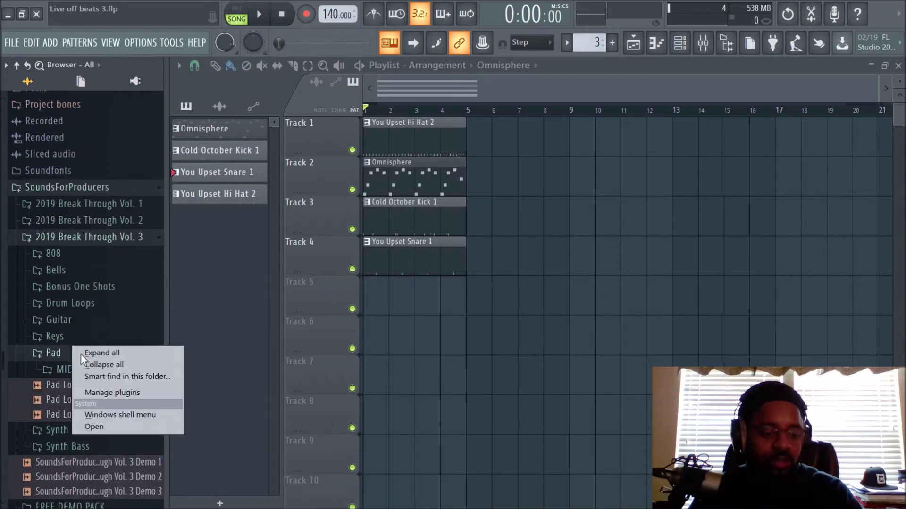
click(103, 372)
text(pad)
key(Return)
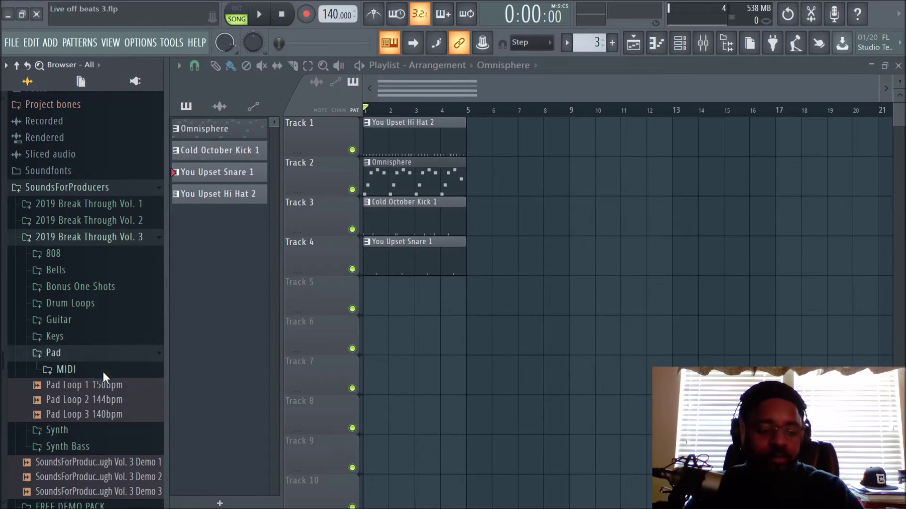
View the contents of the Keys folder, and leave both the Keys and Pad folders collapsed
click(76, 337)
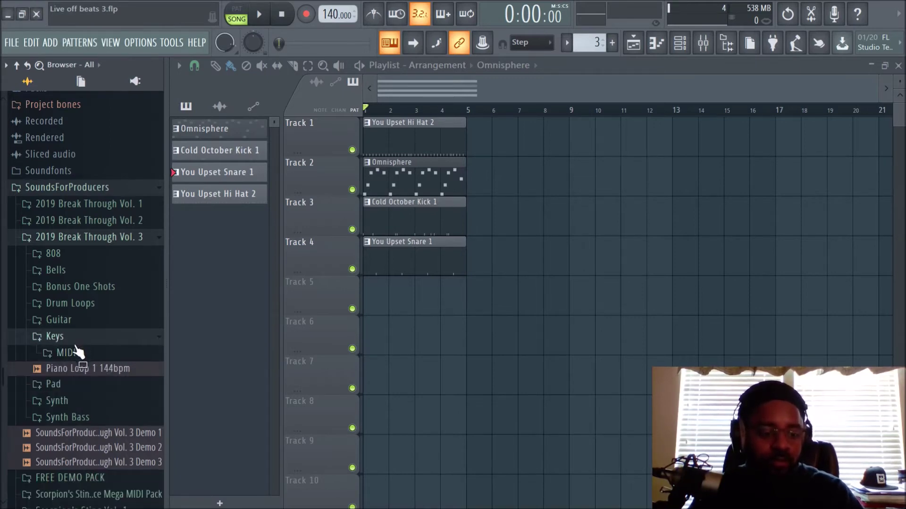
click(62, 386)
click(63, 386)
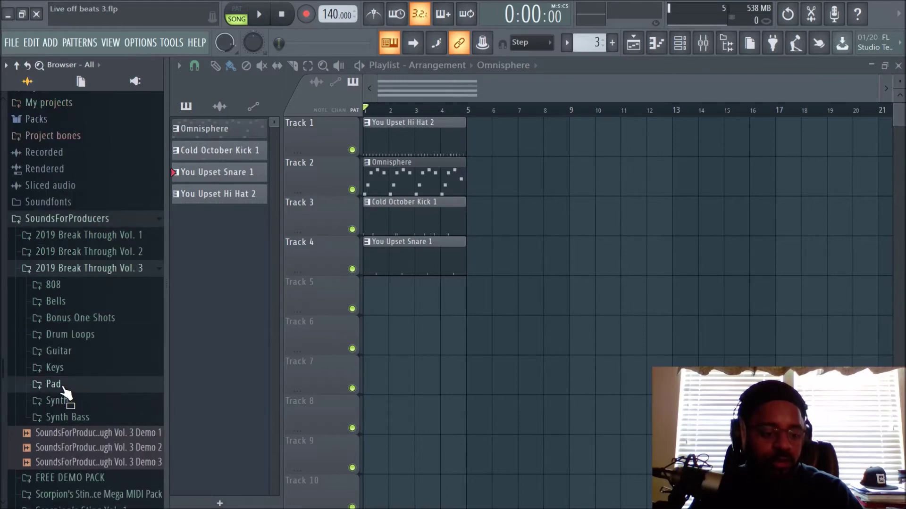
Repeat the smart search for "pad" on the collapsed Pad folder of 2019 Break Through Vol. 3
right_click(61, 387)
click(95, 410)
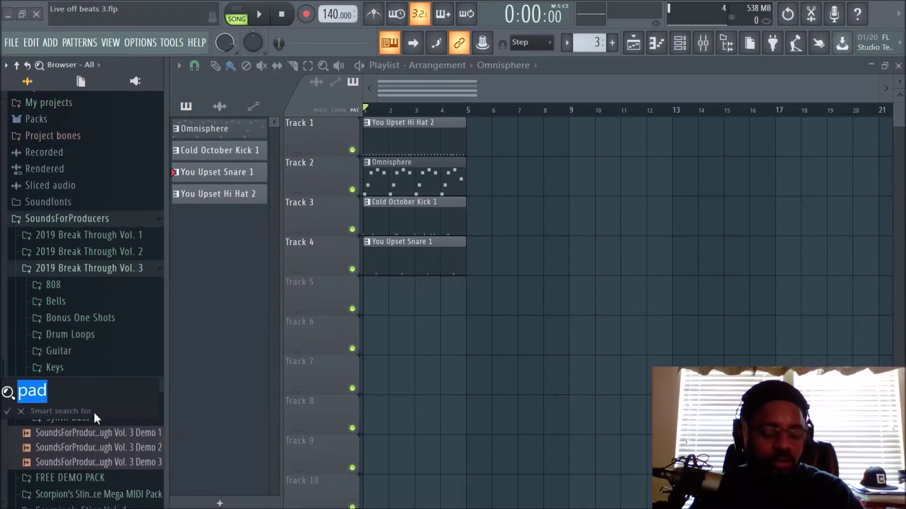
text(pad)
key(Return)
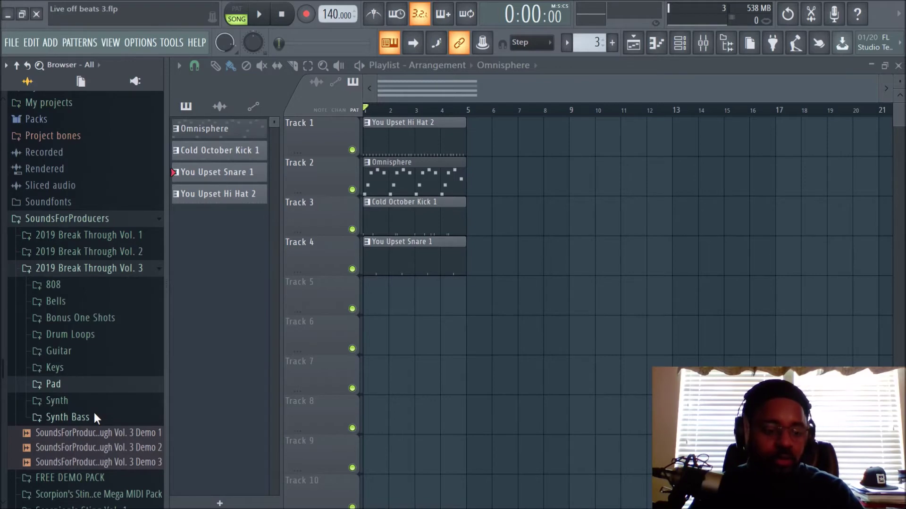
Expand the Pad folder of 2019 Break Through Vol. 3 and preview Pad Loop 1 150bpm
click(78, 386)
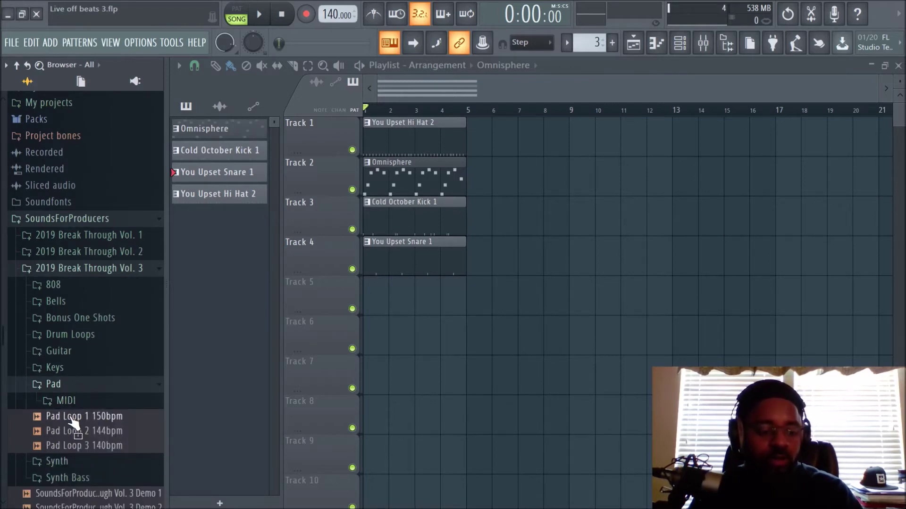
right_click(80, 384)
click(124, 408)
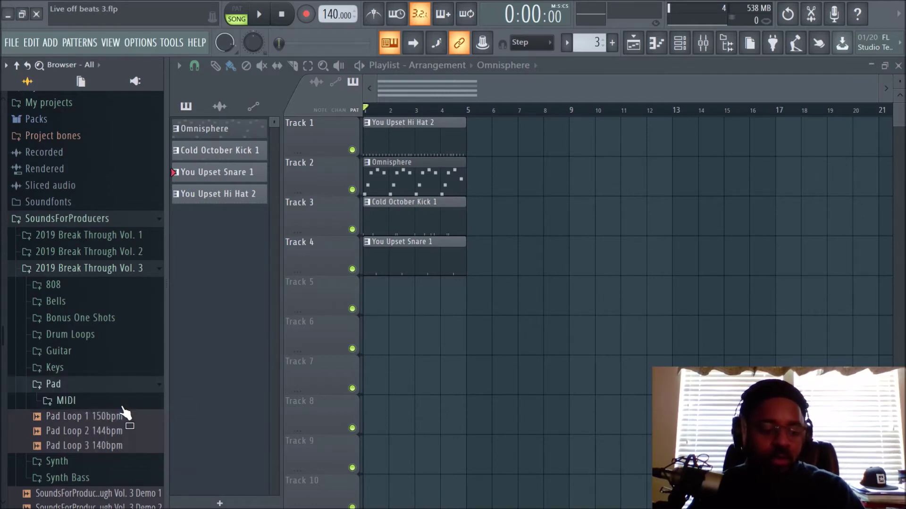
click(75, 417)
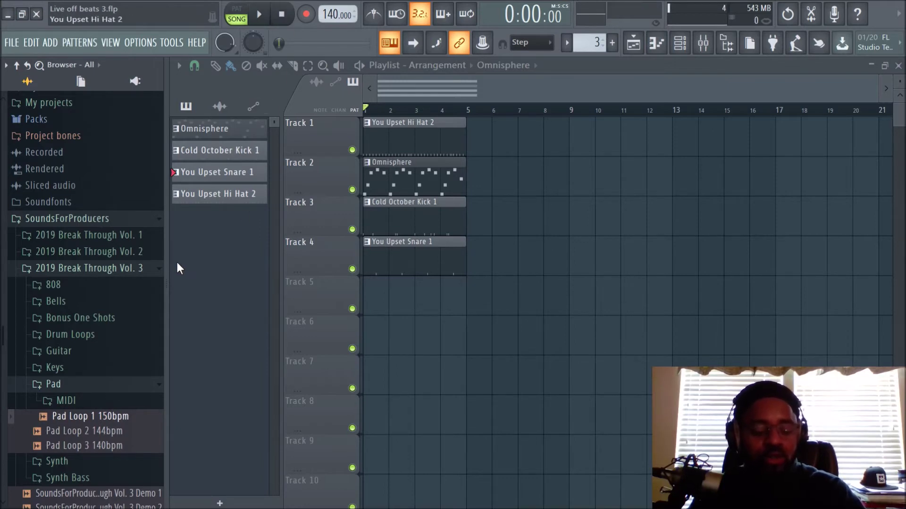
Smart search the SoundsForProducers folder for "pad", then preview Pad Loop 2 153bpm in the Pad folder of 2019 Break Through Vol. 2
drag(123, 416, 80, 220)
right_click(79, 219)
click(120, 240)
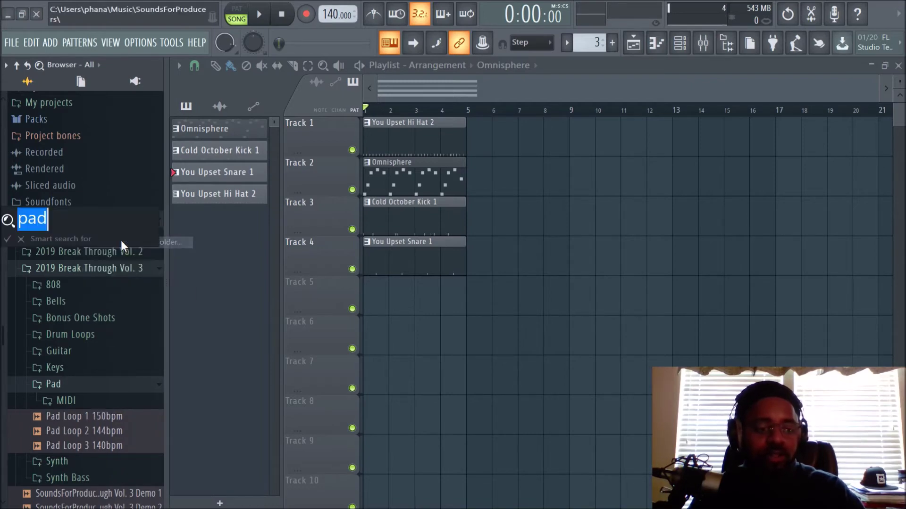
key(Return)
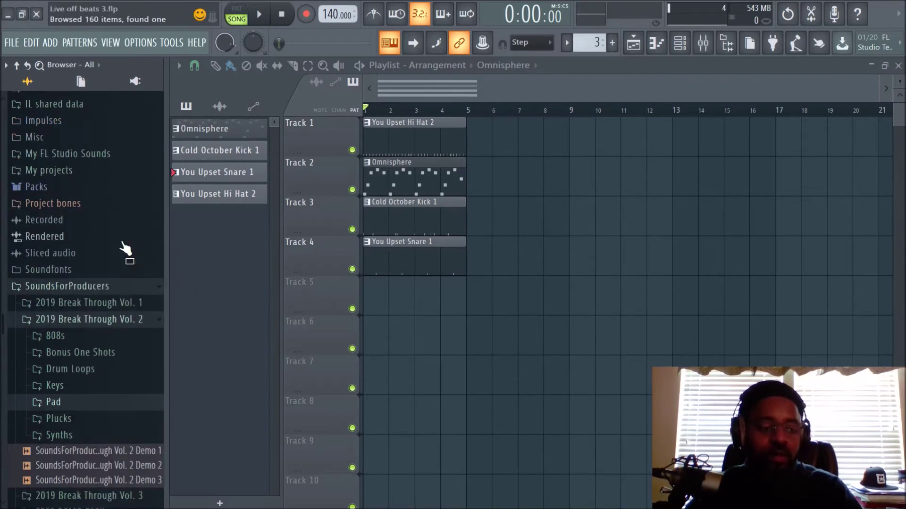
click(80, 407)
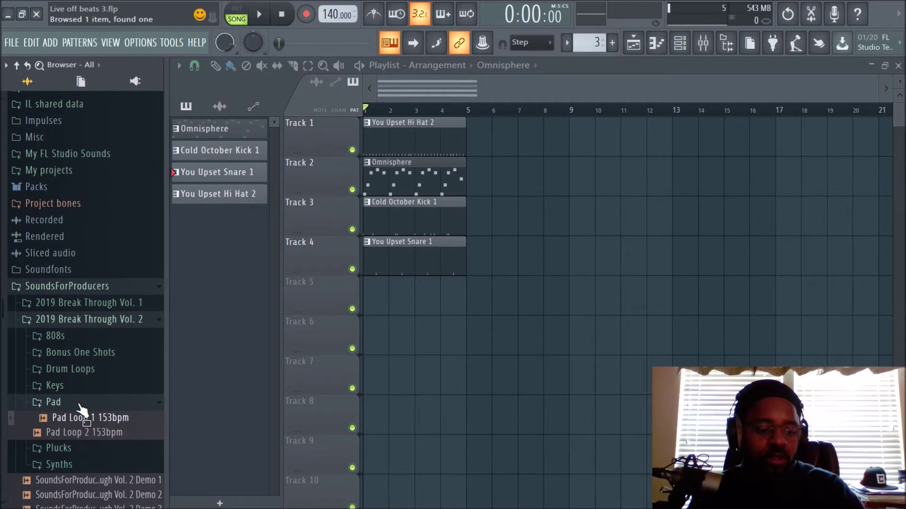
click(89, 433)
Step through the next "pad" matches in the Pad folder of 2019 Break Through Vol. 3, including its MIDI subfolder
scroll(147, 392, down, 3)
click(147, 390)
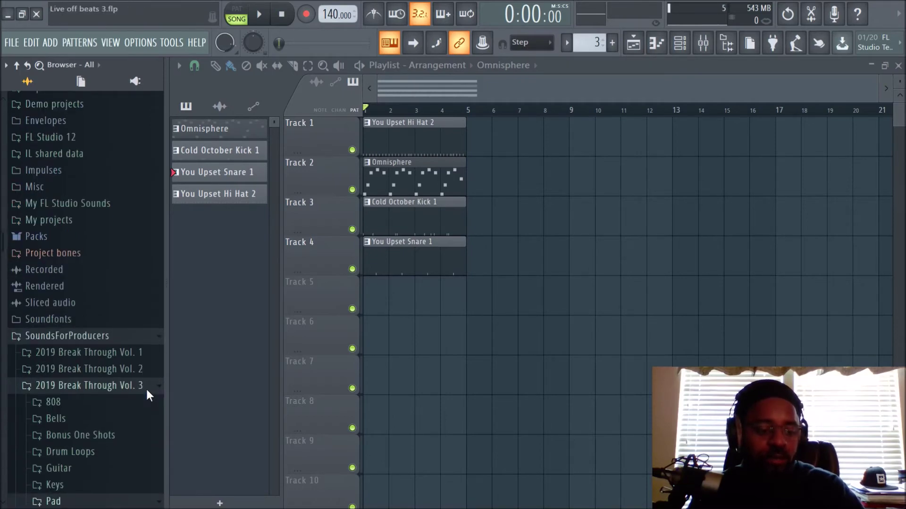
click(66, 503)
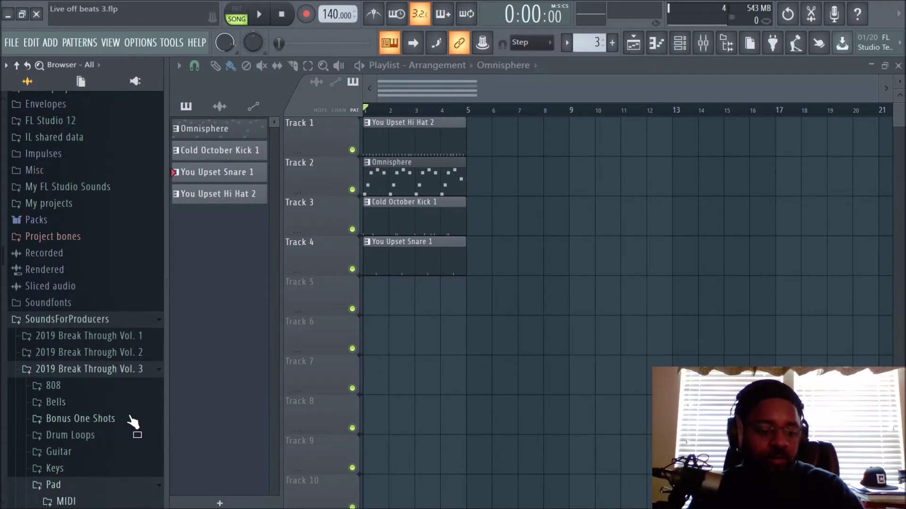
scroll(132, 420, down, 3)
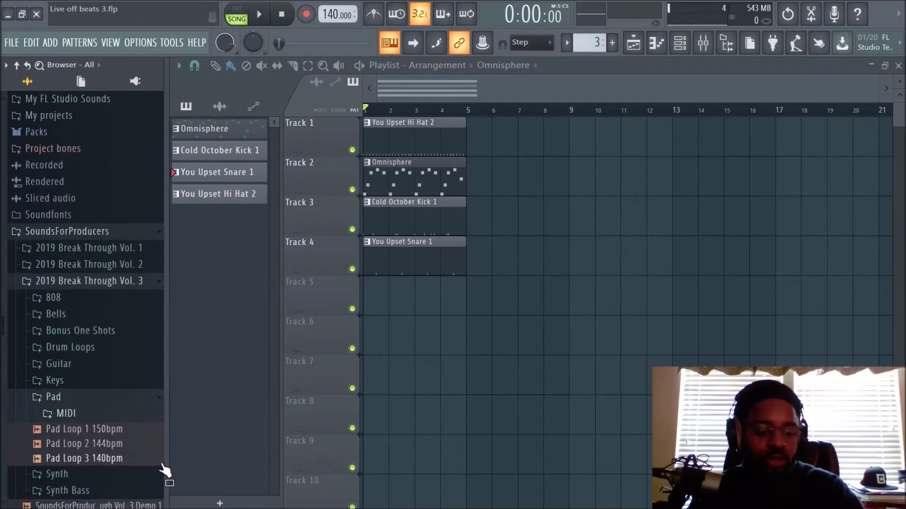
key(F3)
key(F3)
key(F3)
key(F3)
key(F3)
key(F3)
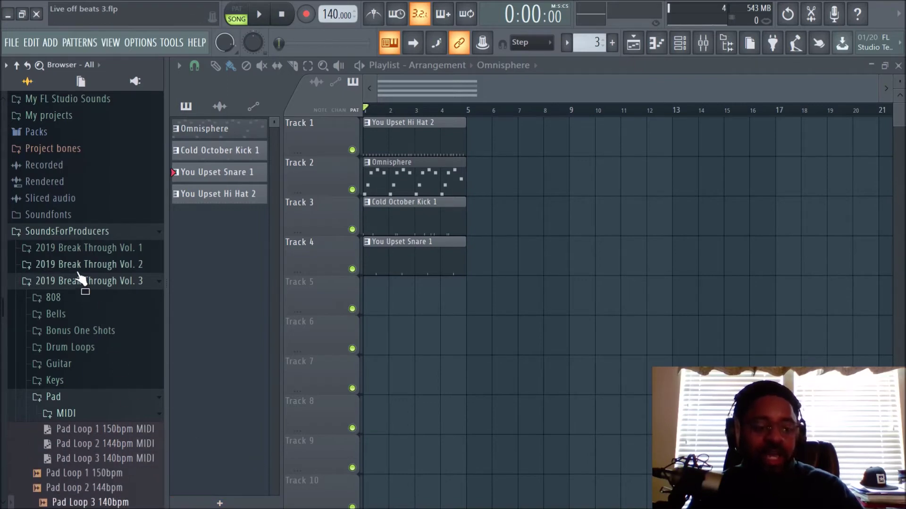
Collapse 2019 Break Through Vol. 3 and look through the contents of the Scorpion's Sting Vol. 3 and Vol. 2 folders
click(79, 281)
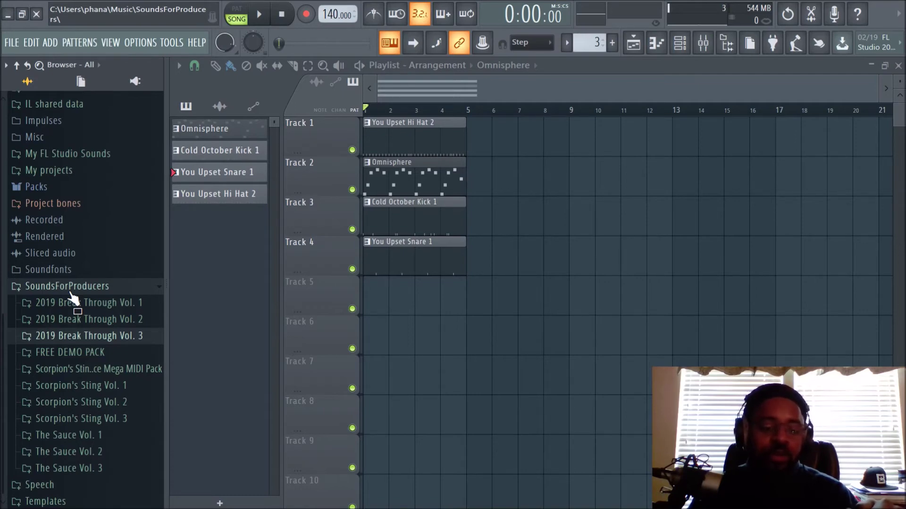
click(71, 421)
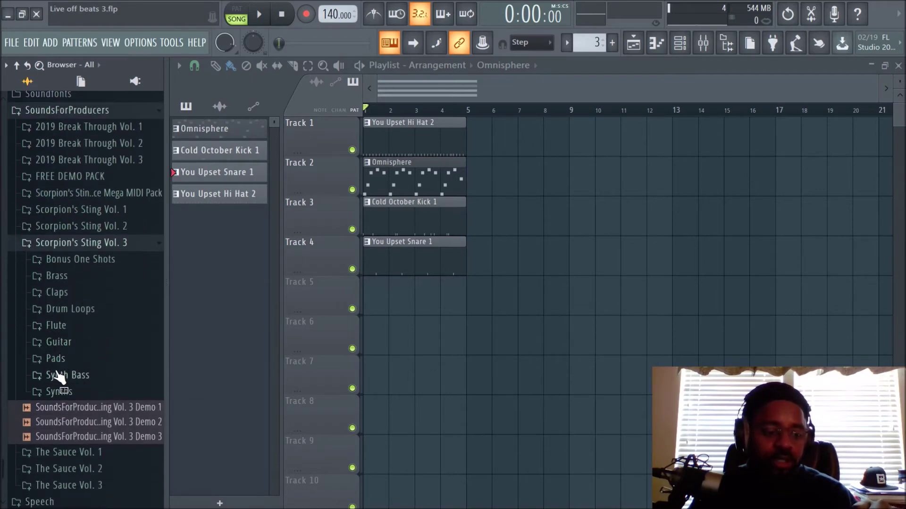
click(80, 243)
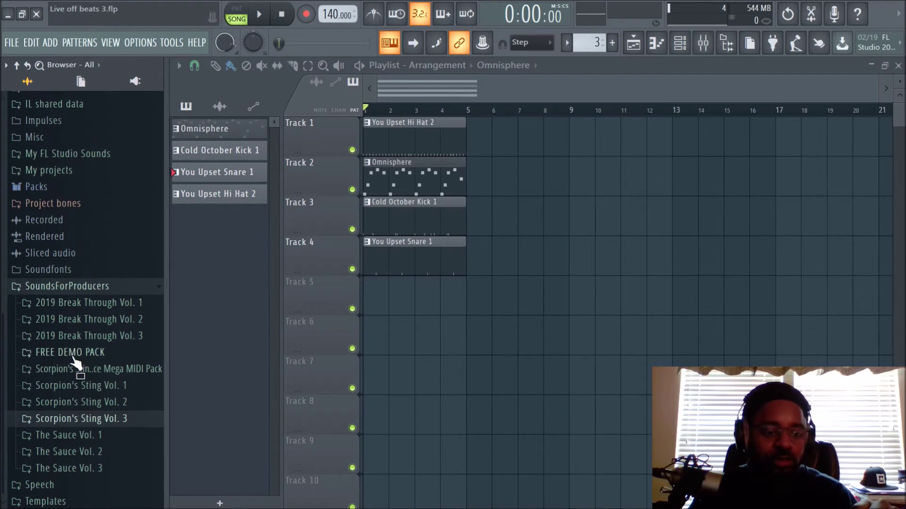
click(71, 404)
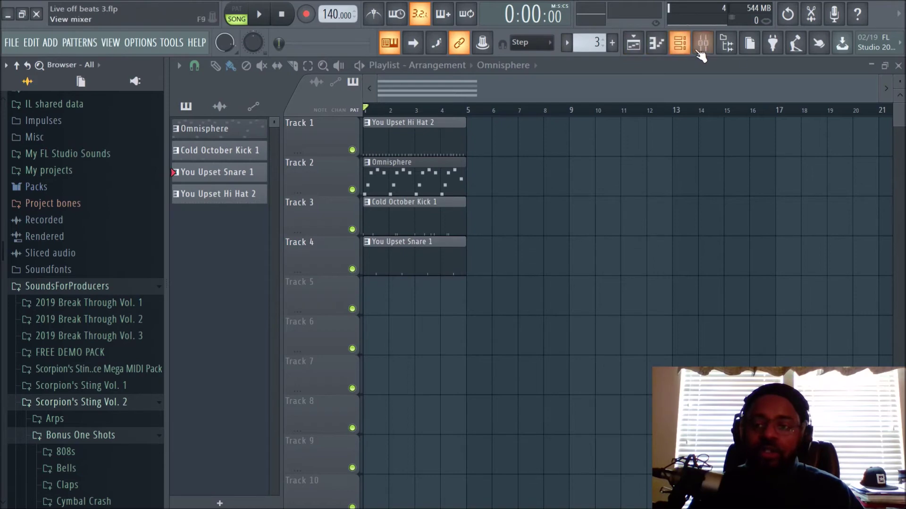
Hide the browser and open the Omnisphere clip in the piano roll with playback set to pattern mode
click(726, 44)
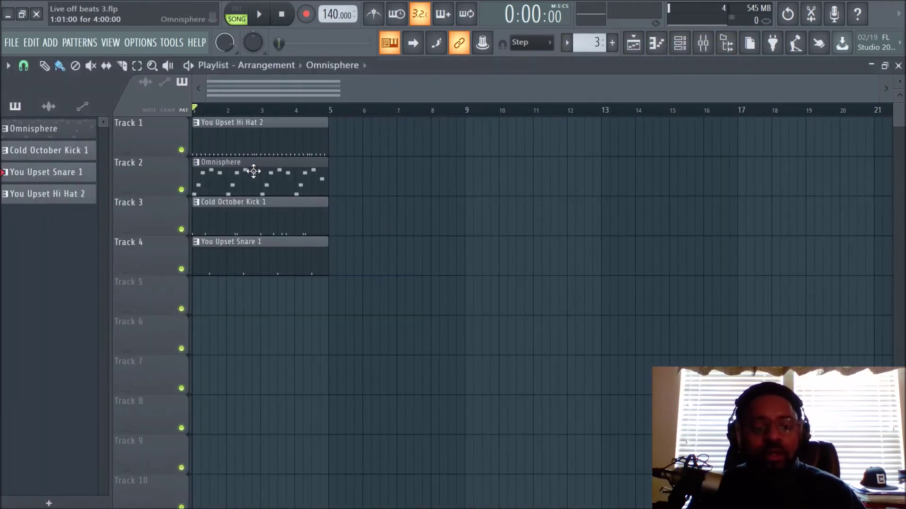
double_click(252, 171)
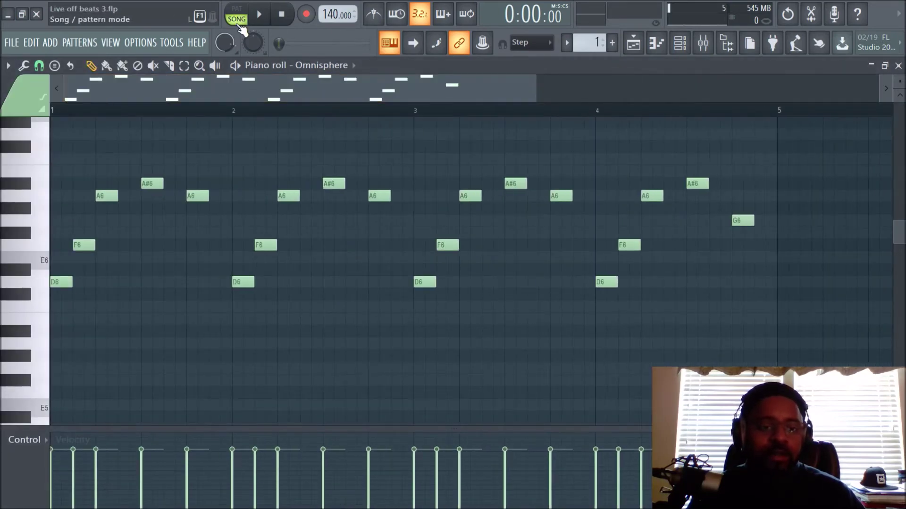
click(236, 14)
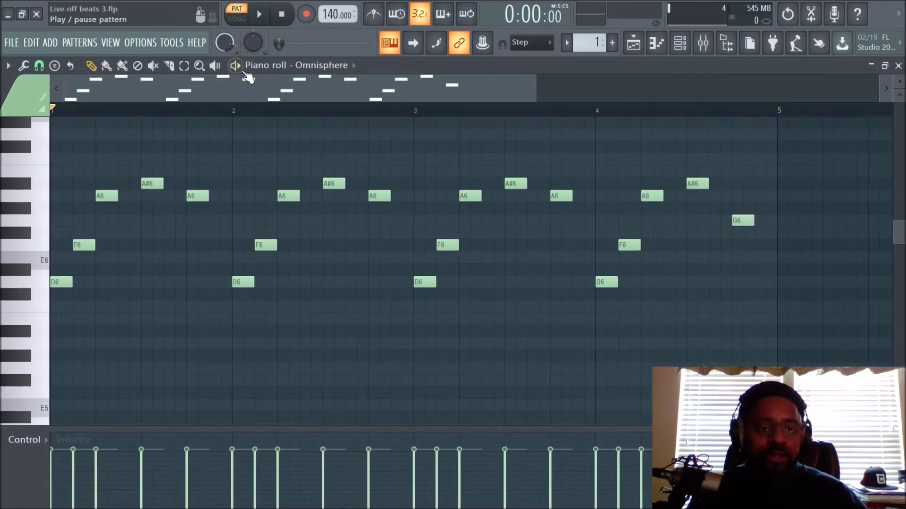
Play the Omnisphere pattern to hear the melody at its current velocities, and stop playback
key(space)
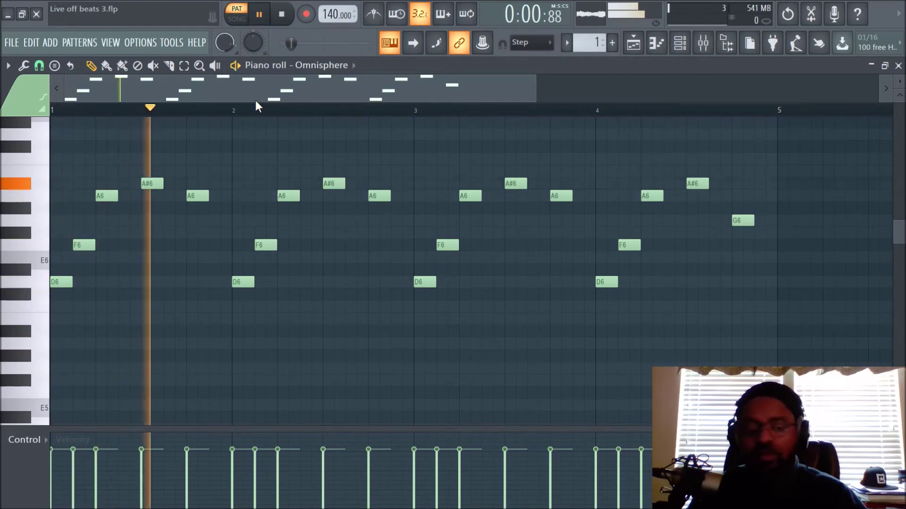
scroll(256, 107, down, 3)
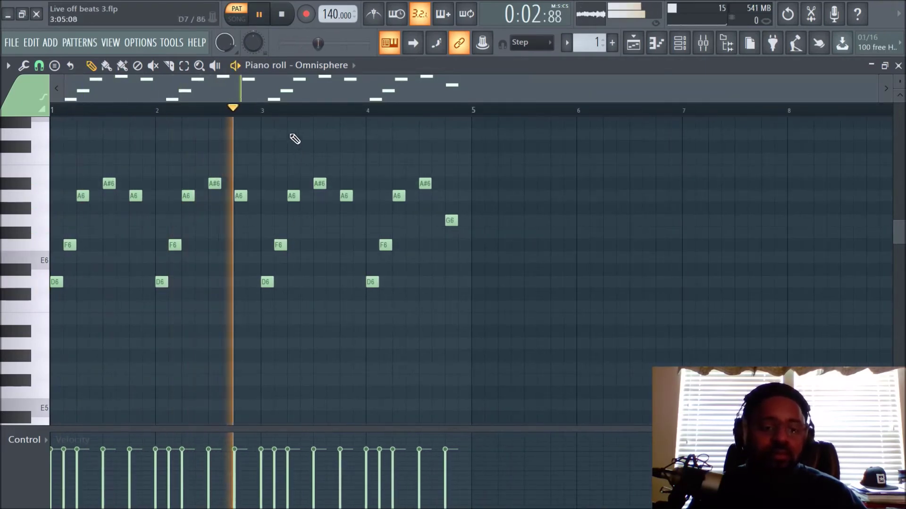
scroll(293, 116, up, 3)
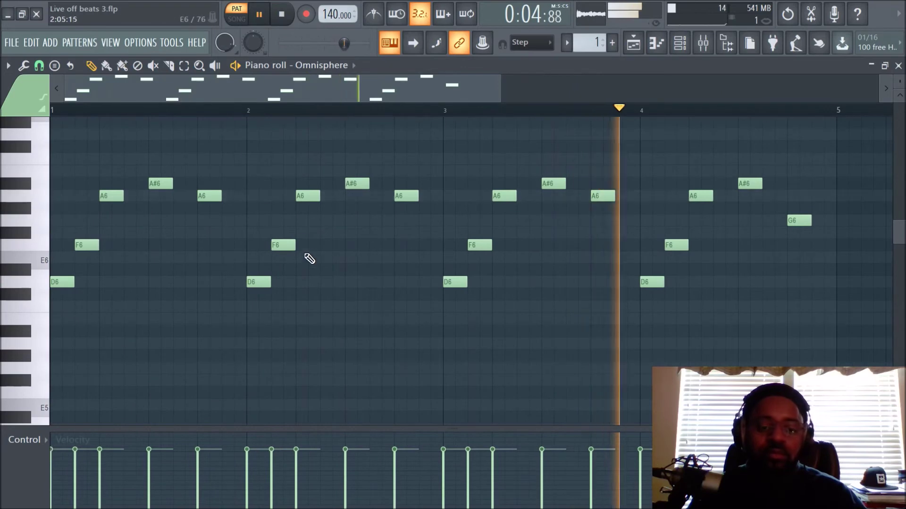
key(space)
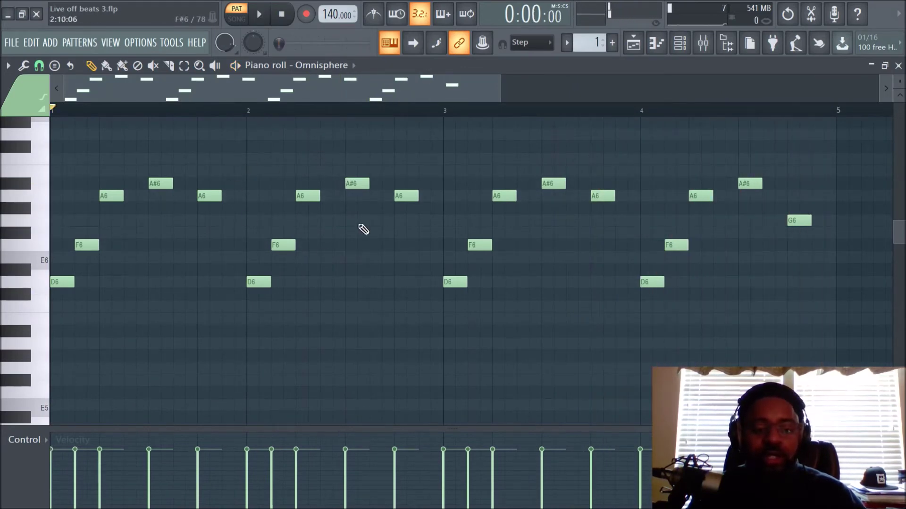
Try lowering the velocities of the D6 and A6 notes in bar 2 individually, and undo both edits
click(253, 469)
click(297, 469)
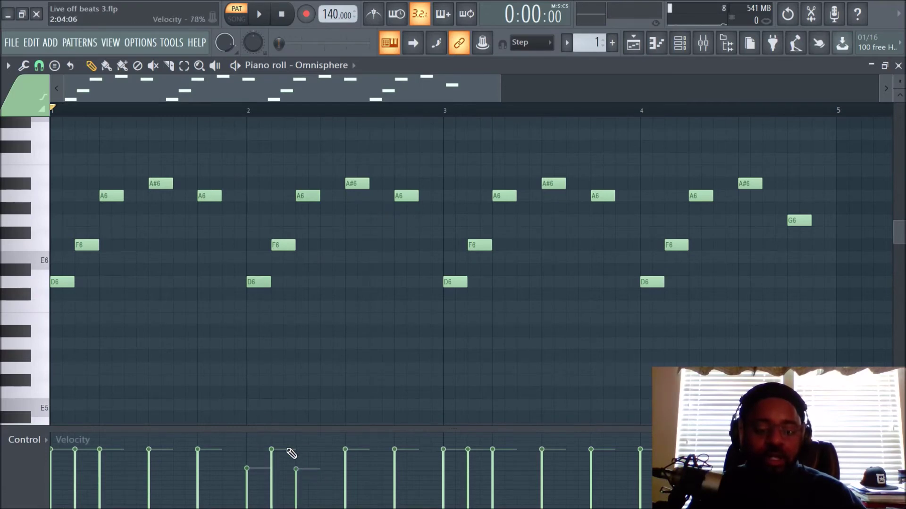
key(ctrl+alt+z)
key(ctrl+alt+z)
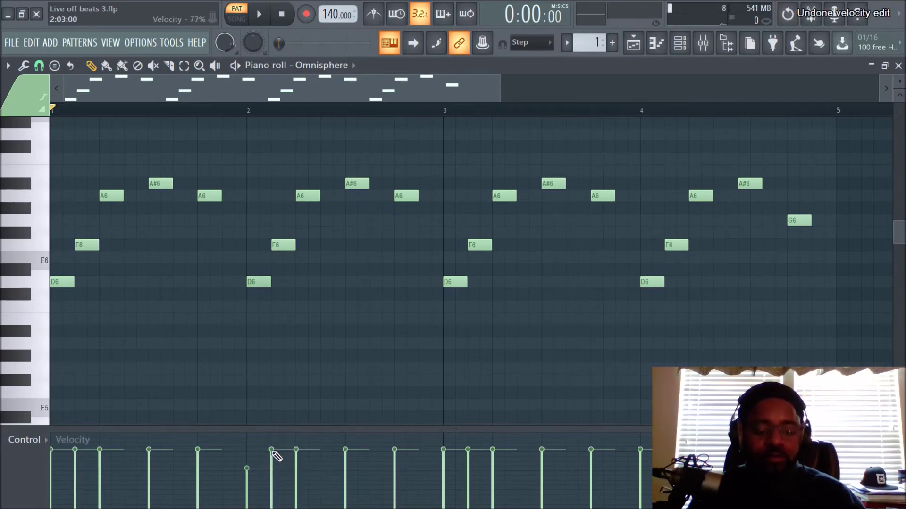
Select all notes of the Omnisphere pattern and lower their velocities together, ending slightly below the starting level
key(ctrl+a)
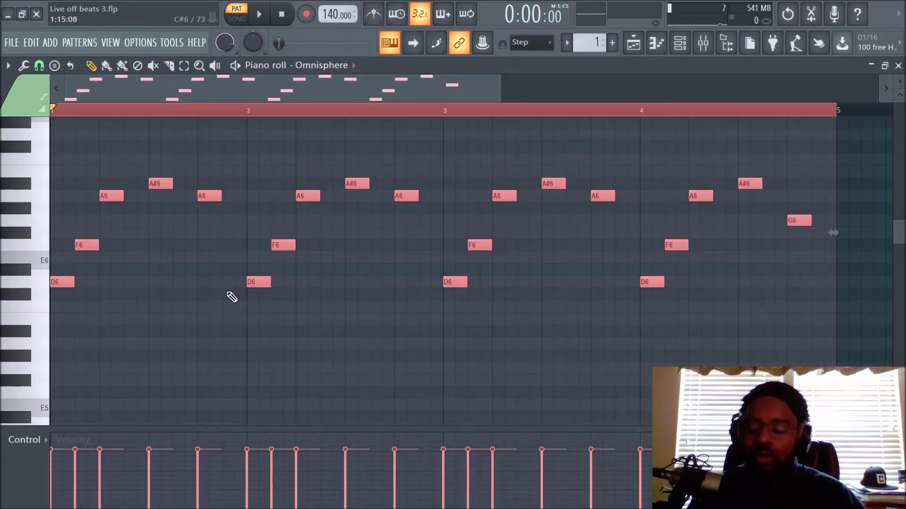
scroll(218, 283, down, 8)
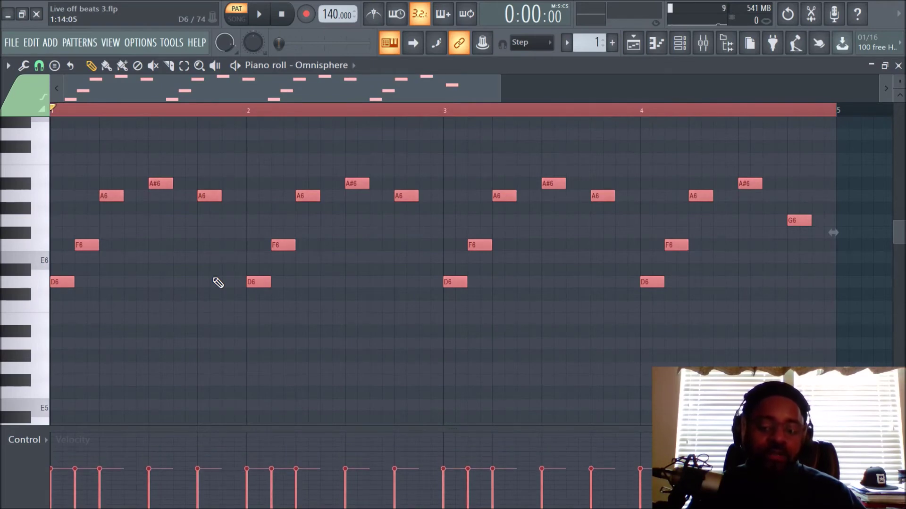
scroll(218, 283, up, 3)
scroll(218, 283, up, 1)
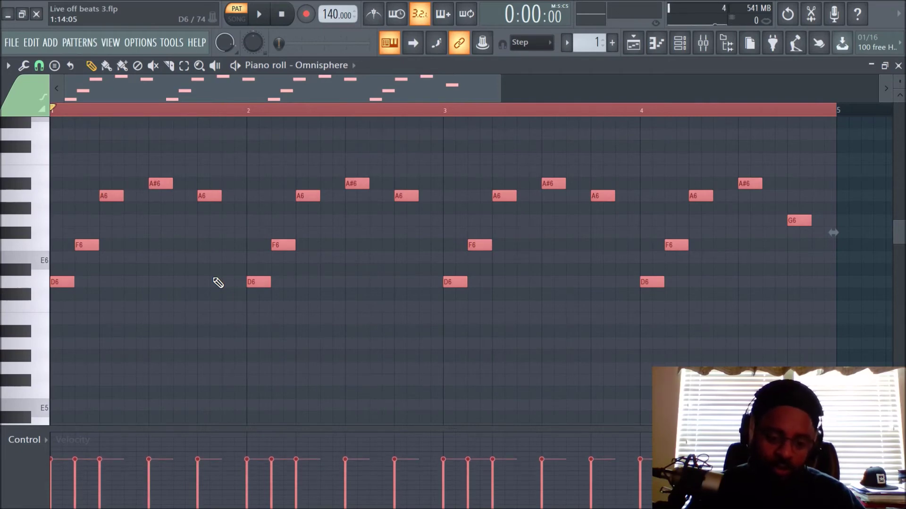
scroll(218, 283, up, 2)
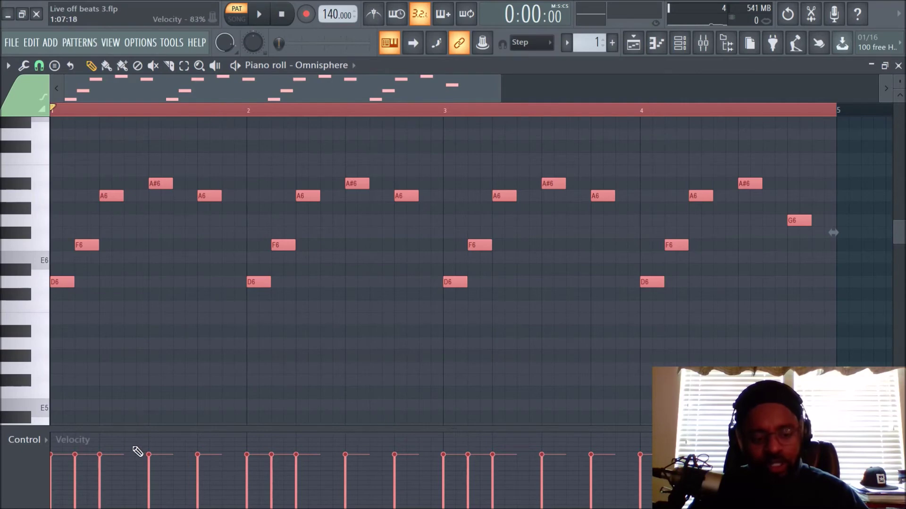
Deselect the notes, draw a freehand velocity curve across the pattern from bar 1 to bar 4, and undo it
click(195, 316)
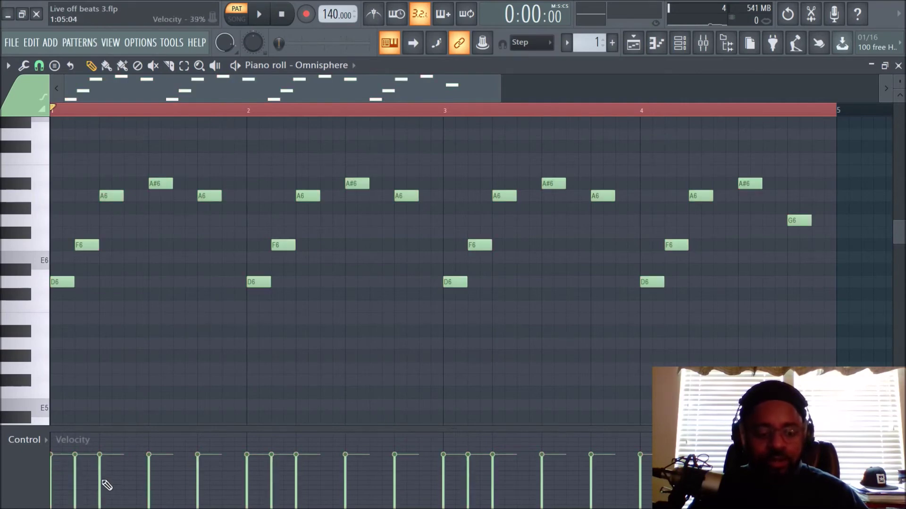
mouse_move(55, 480)
mouse_down()
mouse_move(263, 489)
mouse_move(504, 484)
mouse_move(649, 469)
mouse_up()
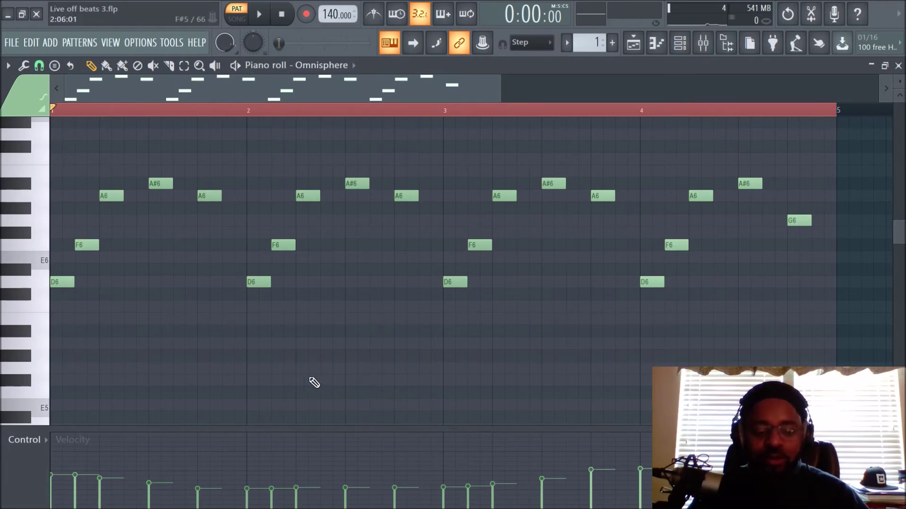
key(ctrl+z)
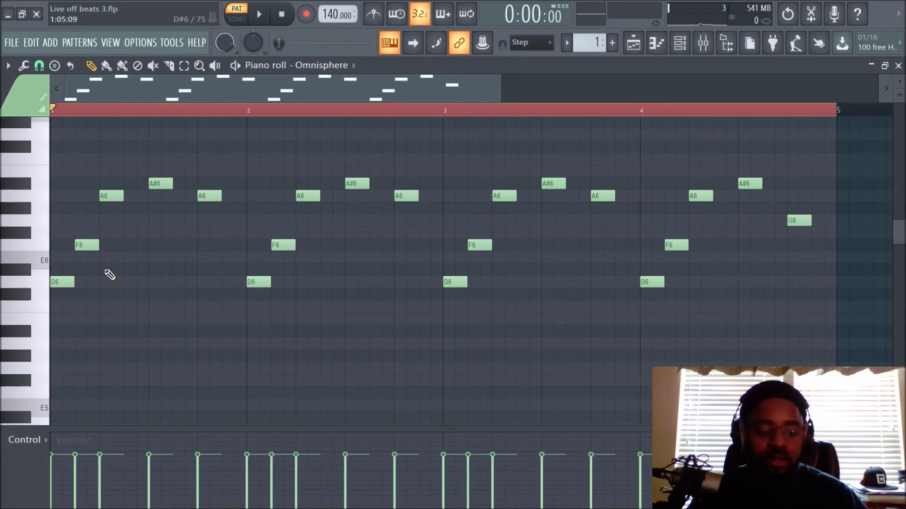
Lower the velocities of the bar 1 notes as a group, and delete the stray C#7 note in bar 2
drag(211, 360, 49, 142)
scroll(146, 296, down, 5)
click(272, 151)
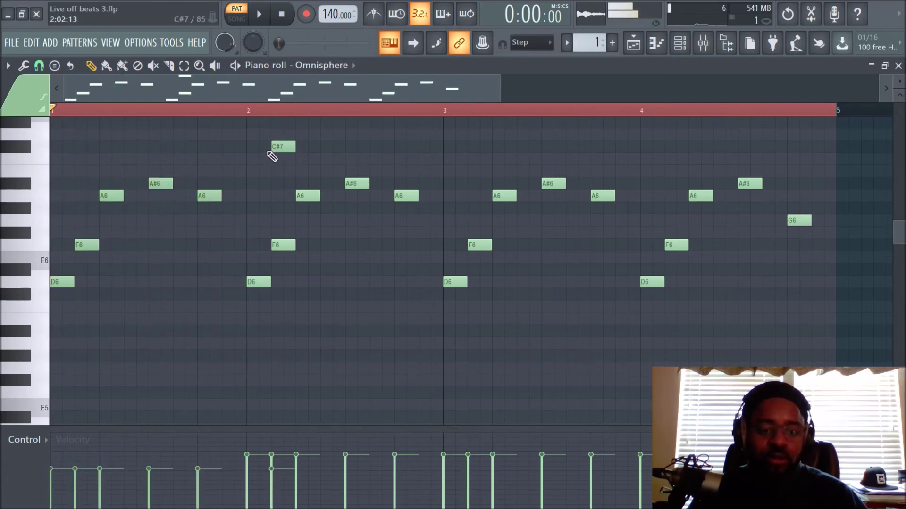
right_click(274, 148)
Select the five notes in bar 2 and lower their velocities together to below the bar 1 level
drag(251, 151, 421, 352)
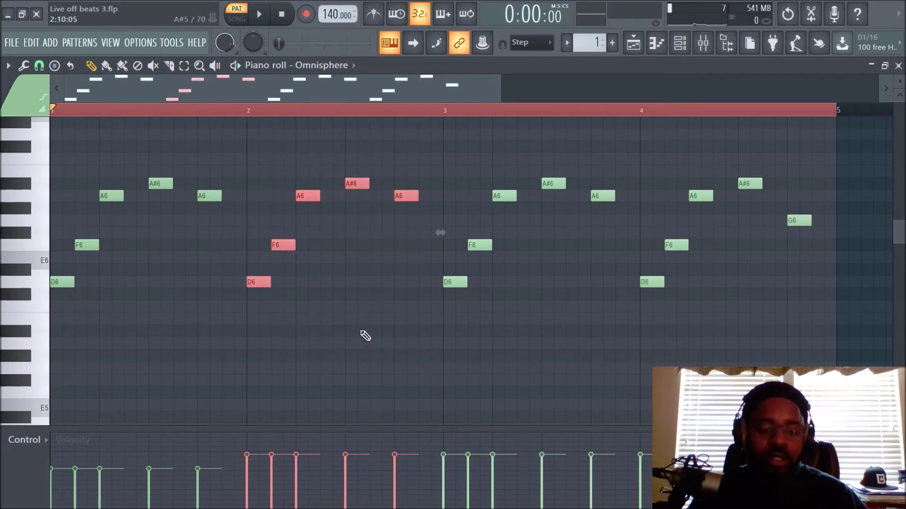
scroll(366, 336, down, 8)
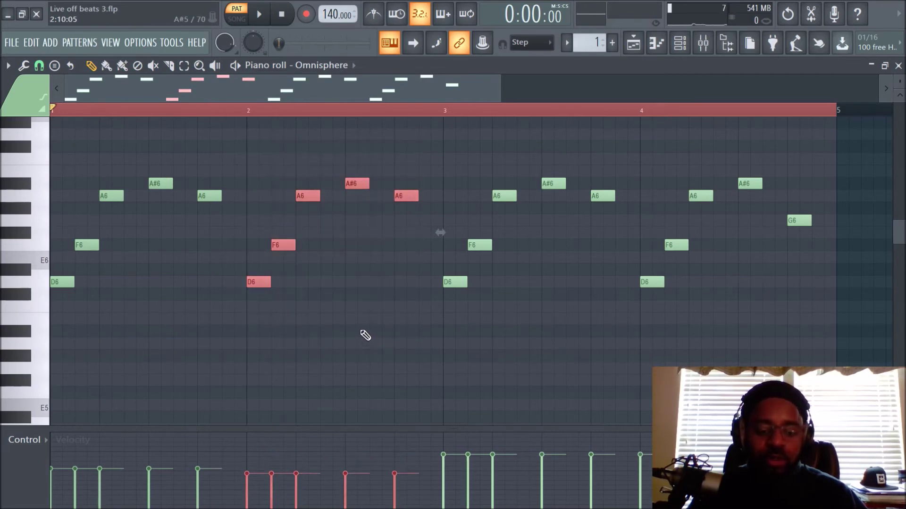
click(457, 175)
Lower the velocities of the bar 3 notes slightly and those of the bar 4 notes somewhat more, each bar as a group
drag(448, 141, 615, 368)
scroll(546, 371, down, 2)
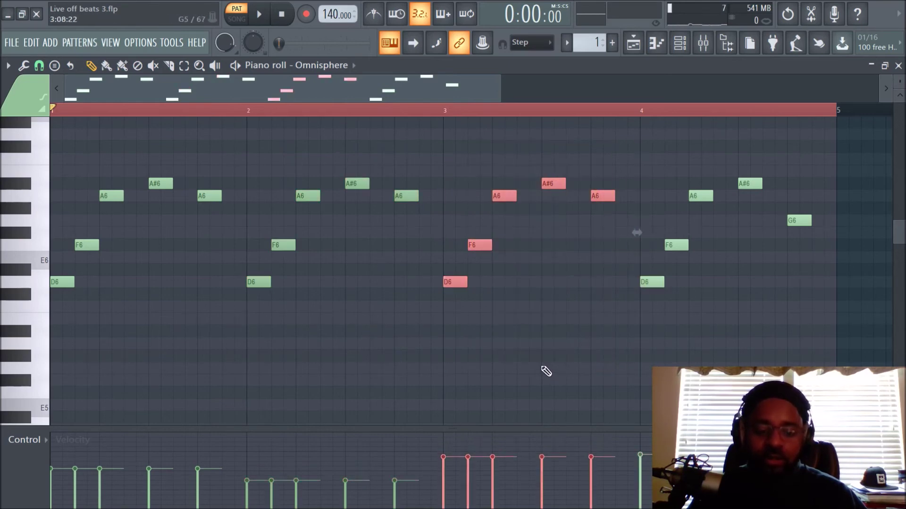
click(651, 170)
drag(639, 141, 806, 351)
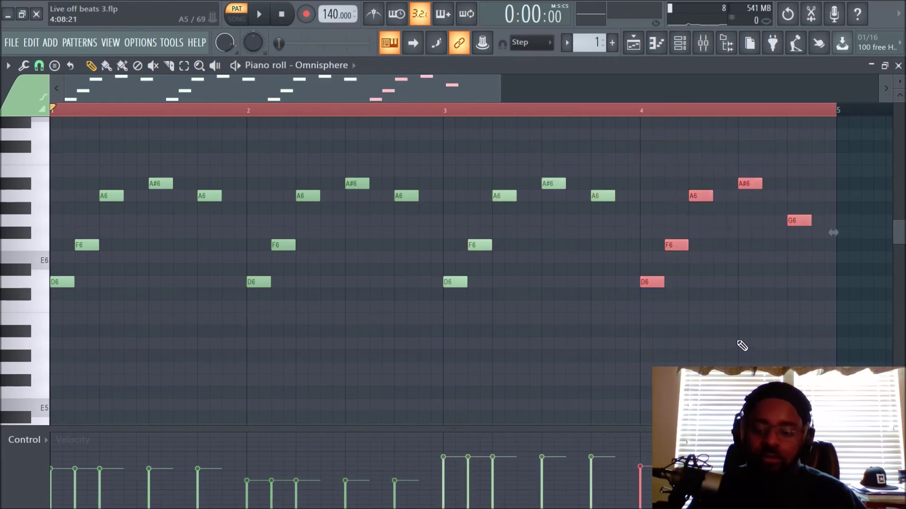
ctrl+click(223, 373)
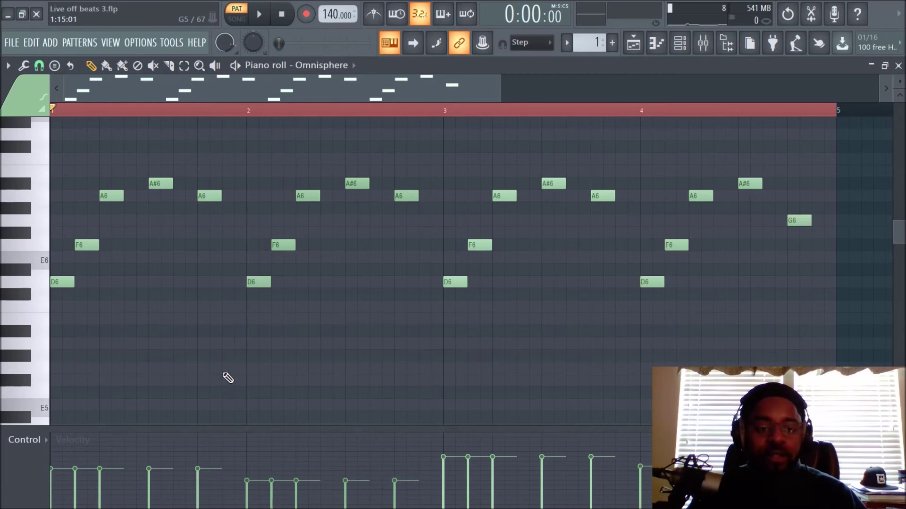
Play the Omnisphere pattern with the varied bar velocities, and stop playback
key(space)
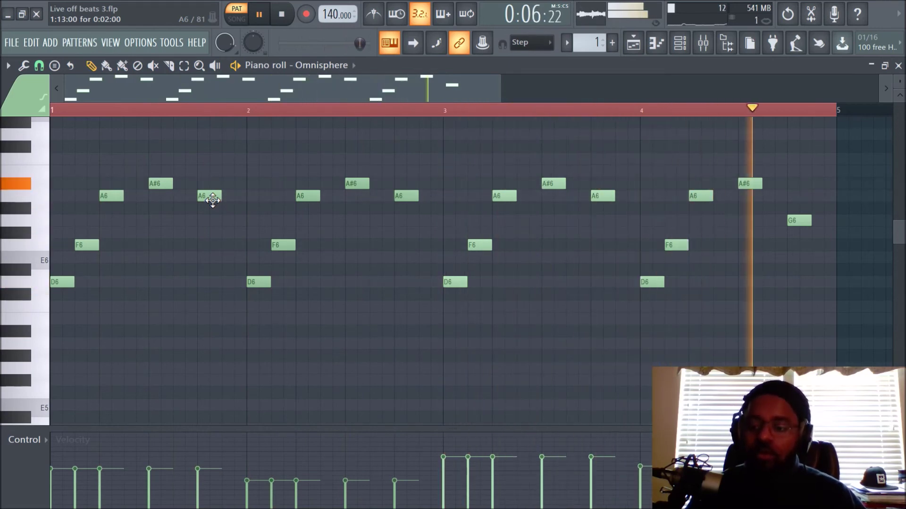
key(space)
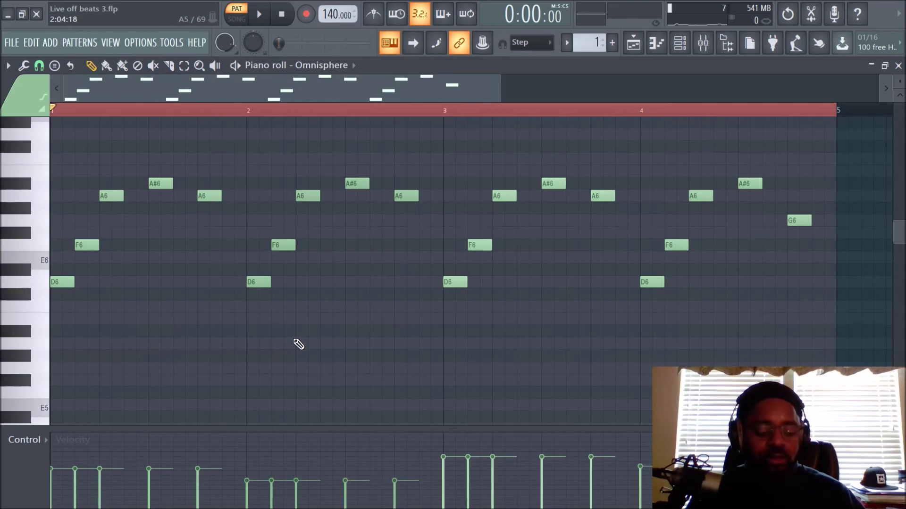
Undo the group velocity changes made to the notes in bar 4
key(ctrl+z)
key(ctrl+z)
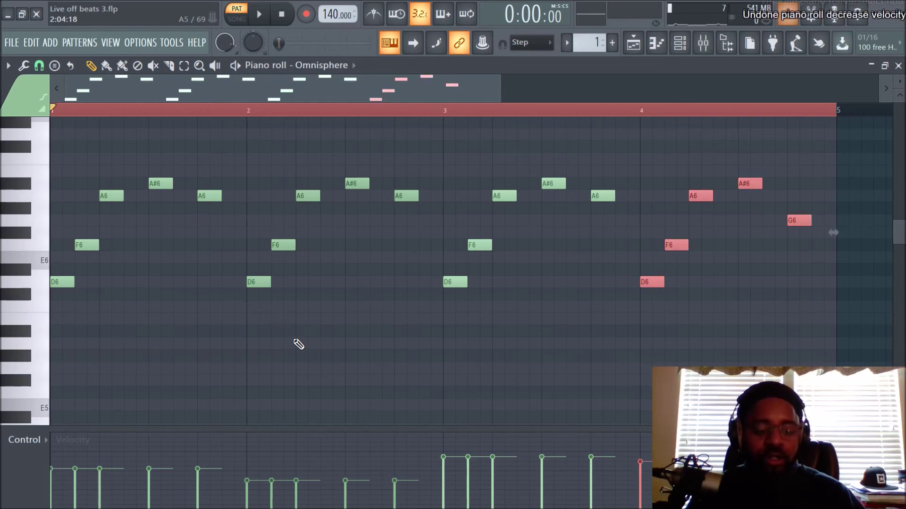
key(ctrl+z)
key(ctrl+z)
key(ctrl+z)
key(ctrl+z)
key(ctrl+z)
key(ctrl+z)
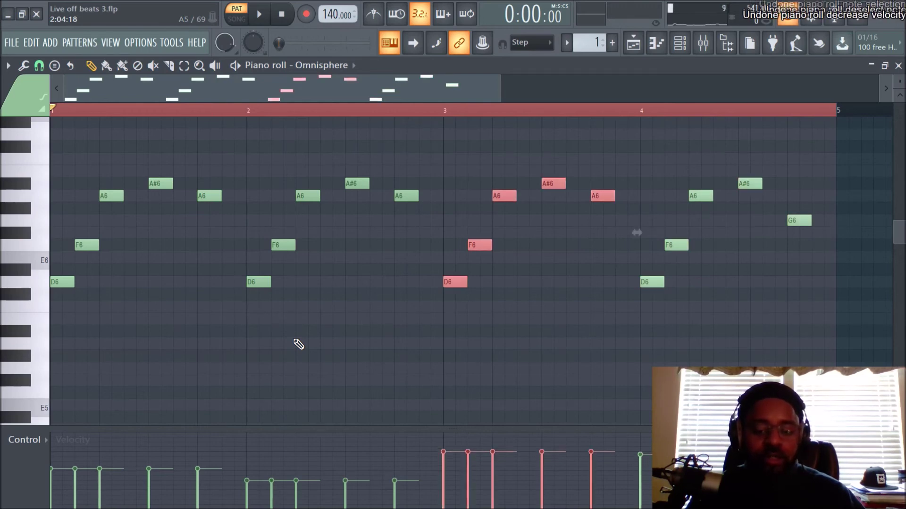
Undo the group velocity changes in bar 3 and the latest velocity decreases in bar 2
key(ctrl+z)
key(ctrl+z)
key(ctrl+z)
key(ctrl+z)
key(ctrl+z)
key(ctrl+z)
key(ctrl+z)
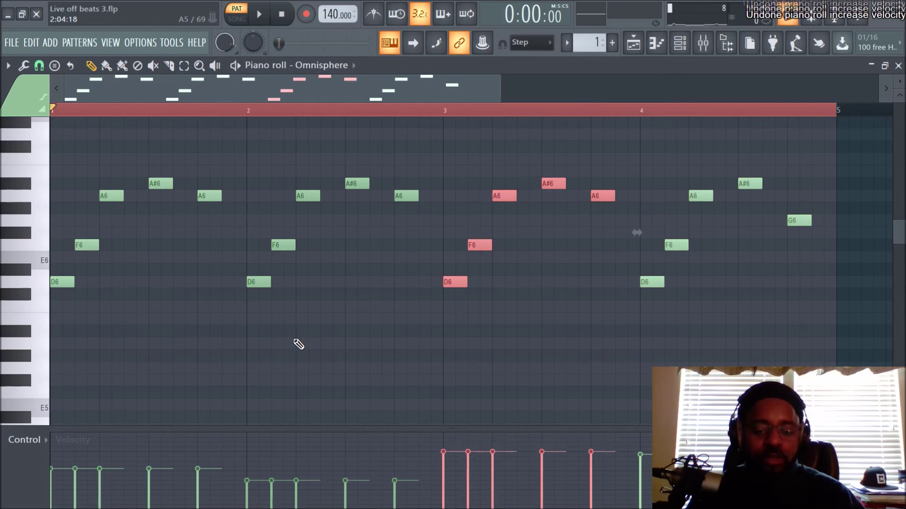
key(ctrl+z)
key(ctrl+z)
key(ctrl+z)
key(ctrl+z)
key(ctrl+z)
key(ctrl+z)
key(ctrl+z)
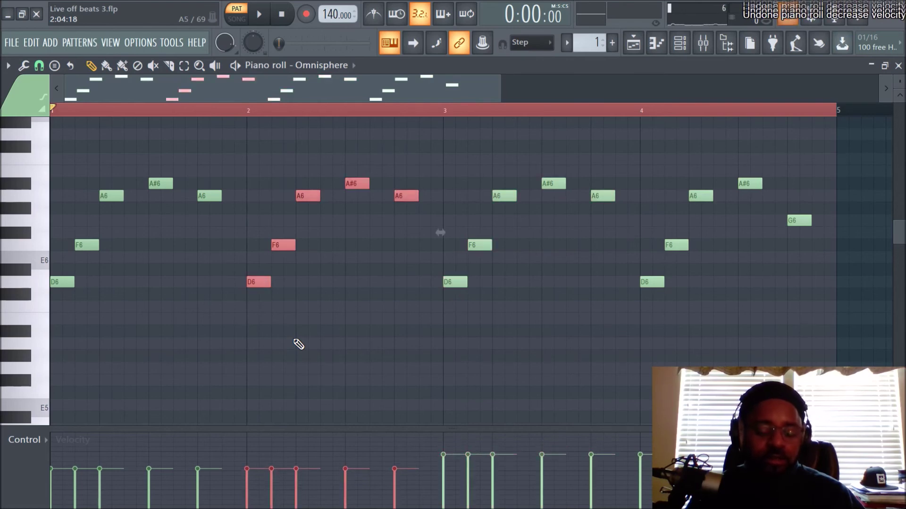
Undo the remaining velocity edits in bars 2 and 1, including the deletion of the C#7 note, back to uniform velocities
key(ctrl+z)
key(ctrl+z)
key(ctrl+z)
key(ctrl+z)
key(ctrl+z)
key(ctrl+z)
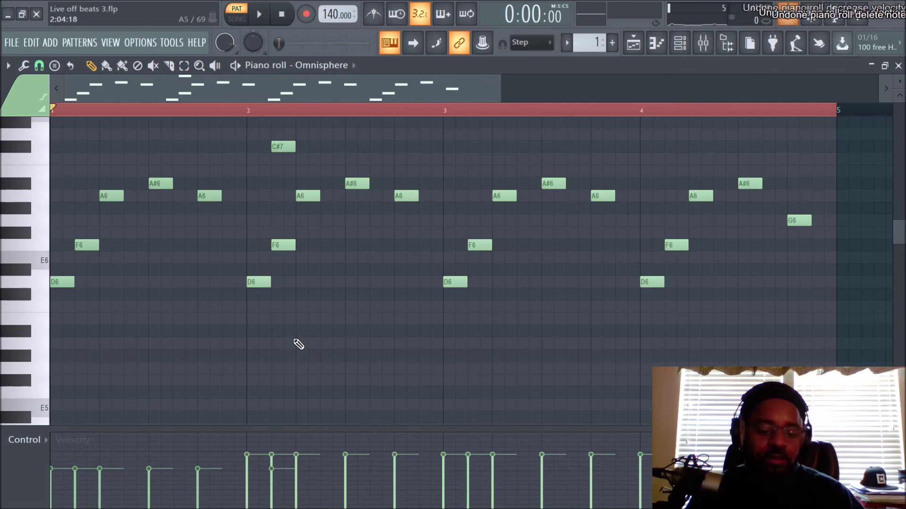
key(ctrl+z)
key(ctrl+z)
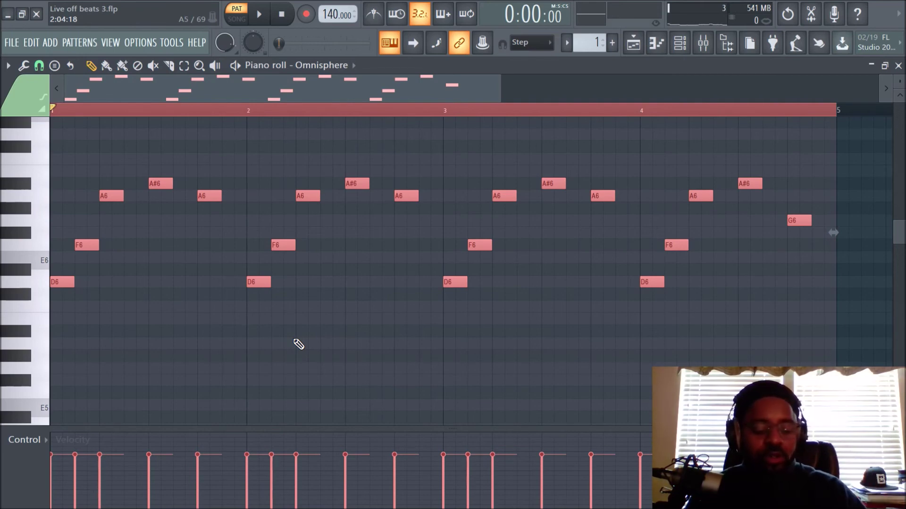
Randomize the velocities of all the notes by a small bipolar amount with the piano roll randomizer, and accept
key(alt+r)
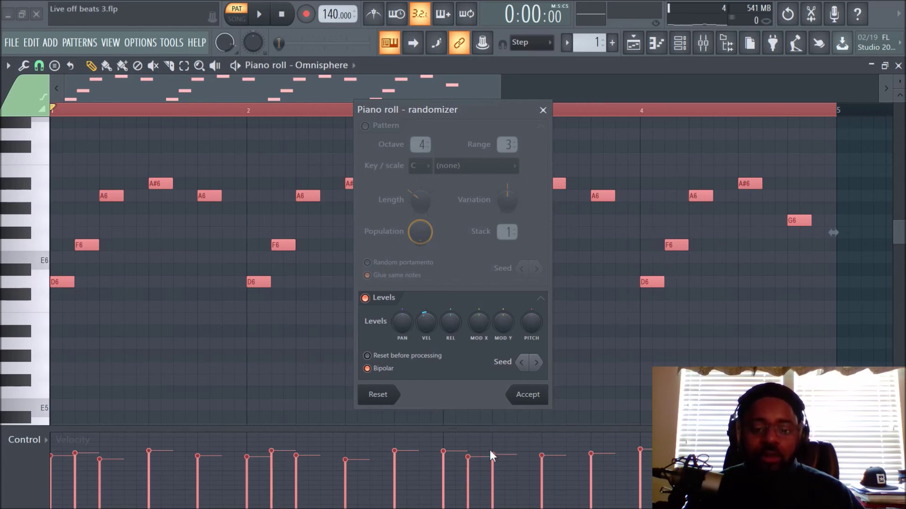
mouse_move(428, 324)
mouse_down()
mouse_move(428, 302)
mouse_move(429, 334)
mouse_up()
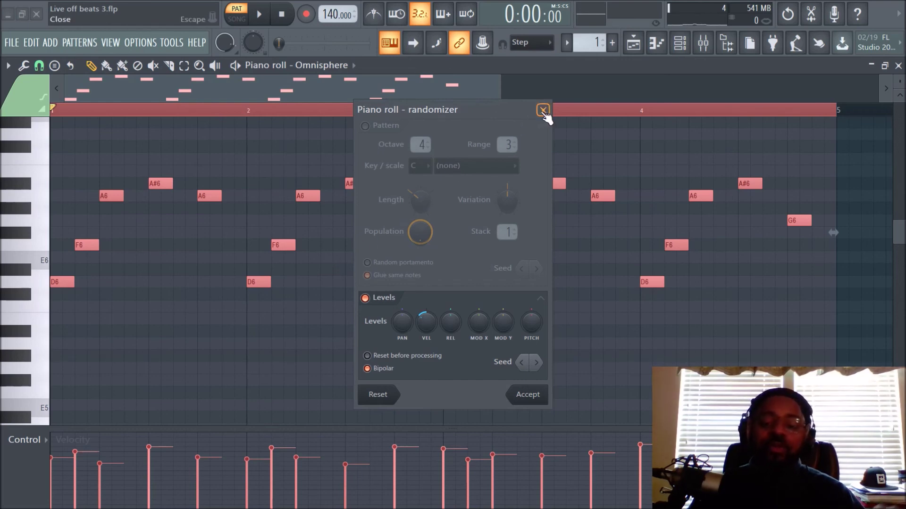
click(527, 394)
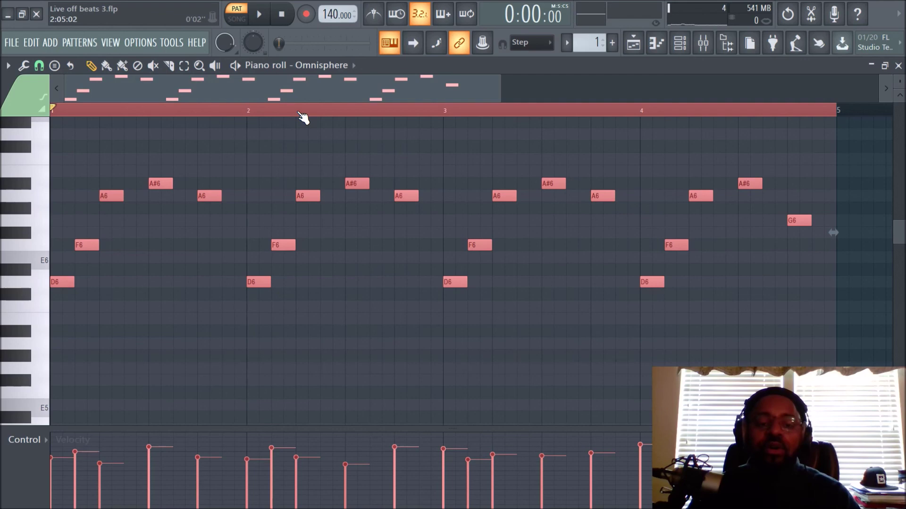
scroll(302, 117, down, 2)
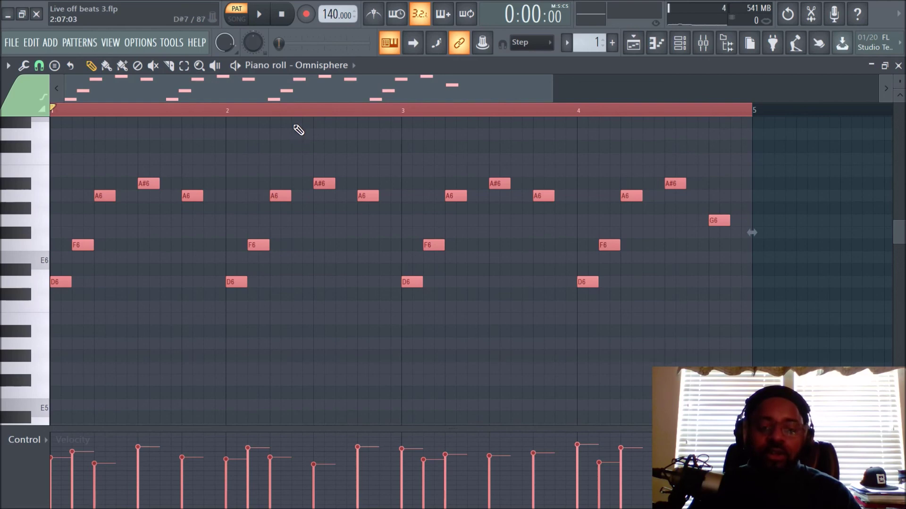
scroll(330, 165, up, 2)
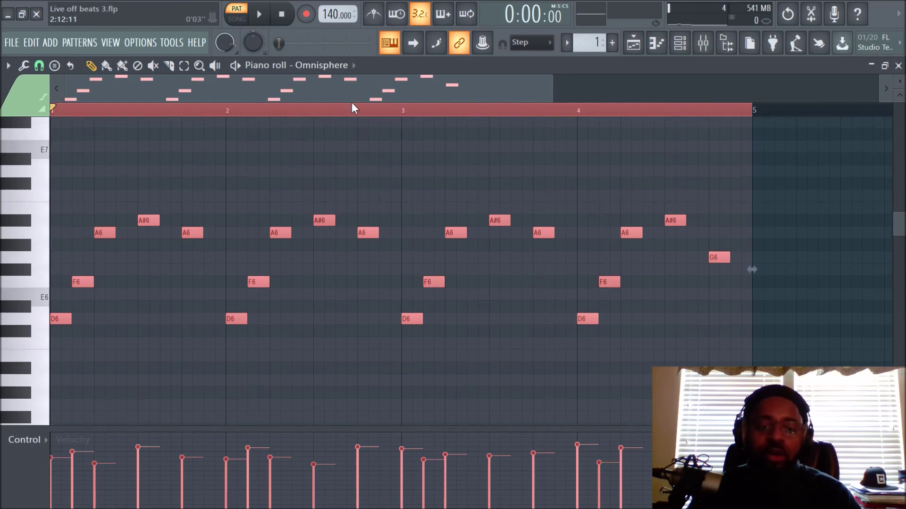
scroll(356, 113, down, 2)
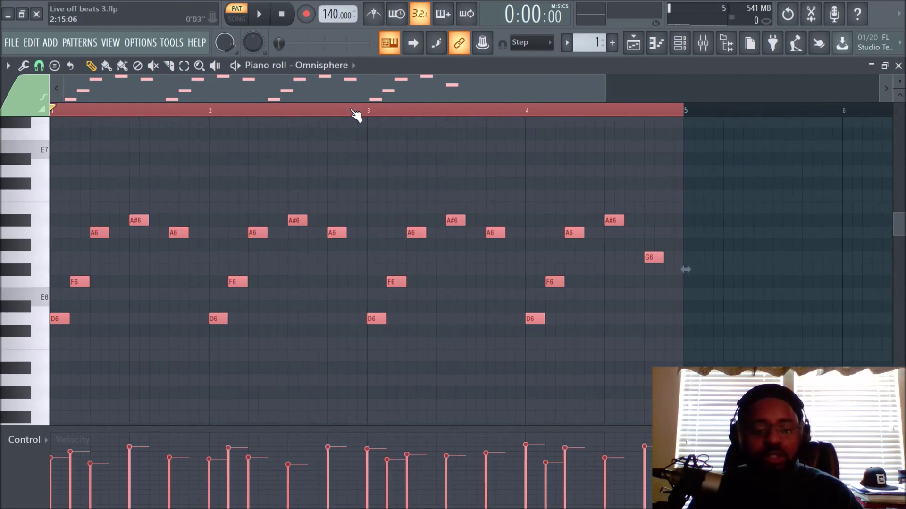